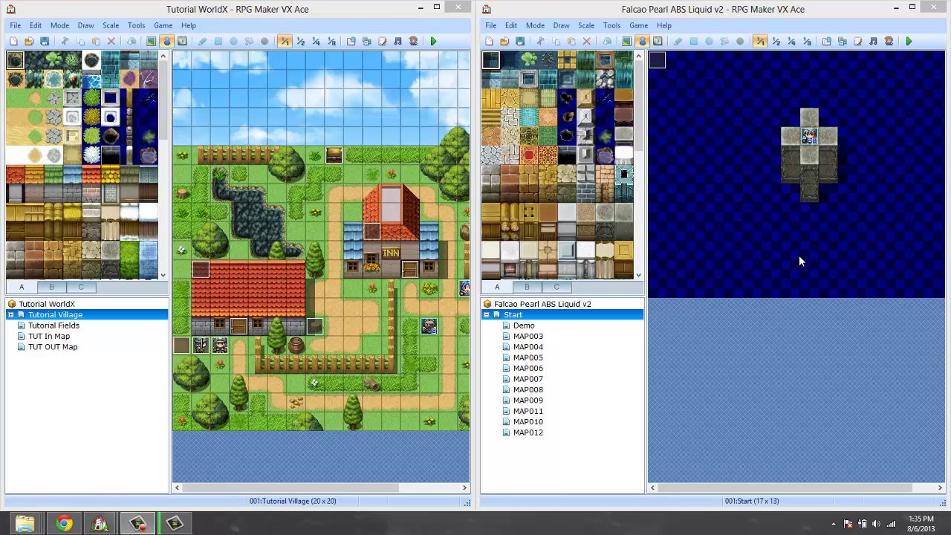
Minimize Falcao Pearl, maximize Tutorial WorldX, and bring up its Script Editor.
mouse_move(860, 525)
click(898, 9)
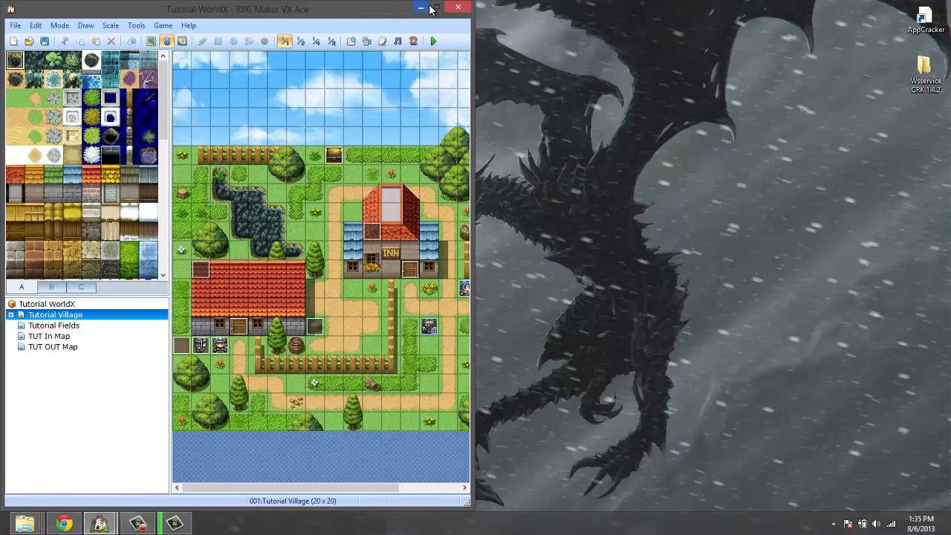
click(436, 7)
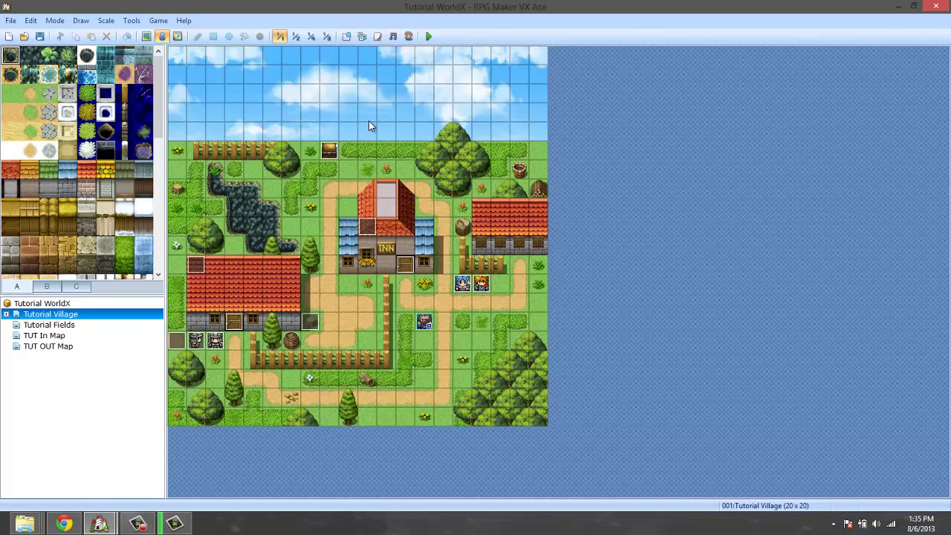
click(378, 37)
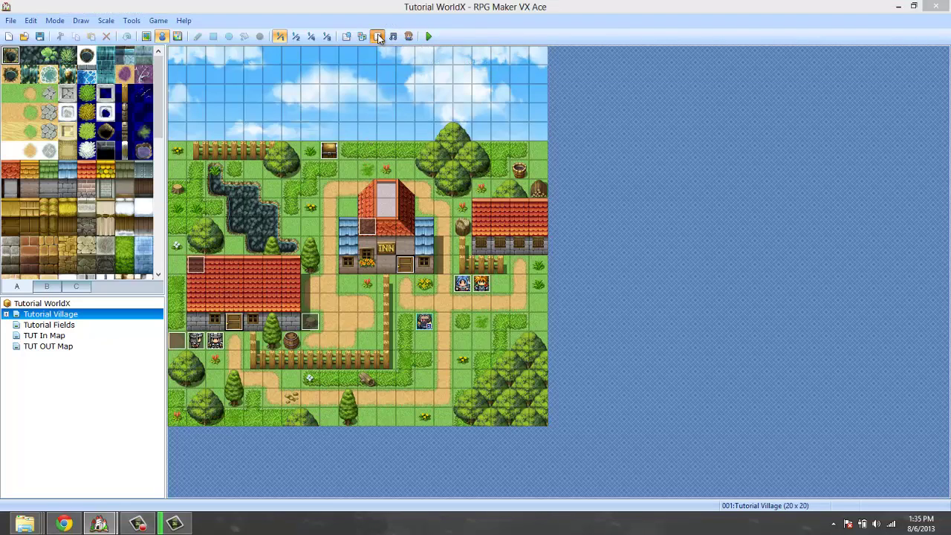
Open Pearl Documentation and scroll past the Falcao Pearl ABS change log to the Enemies section.
click(294, 273)
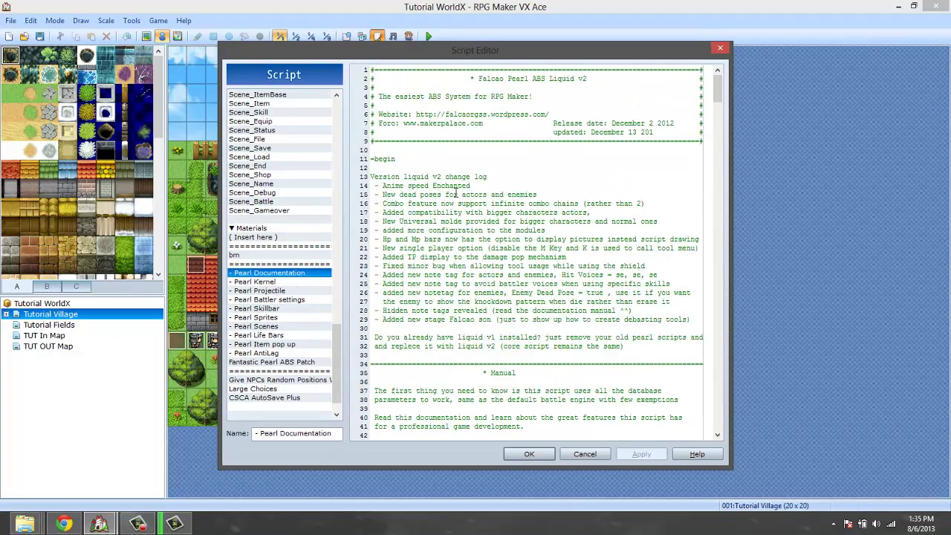
scroll(456, 191, down, 17)
scroll(451, 162, down, 20)
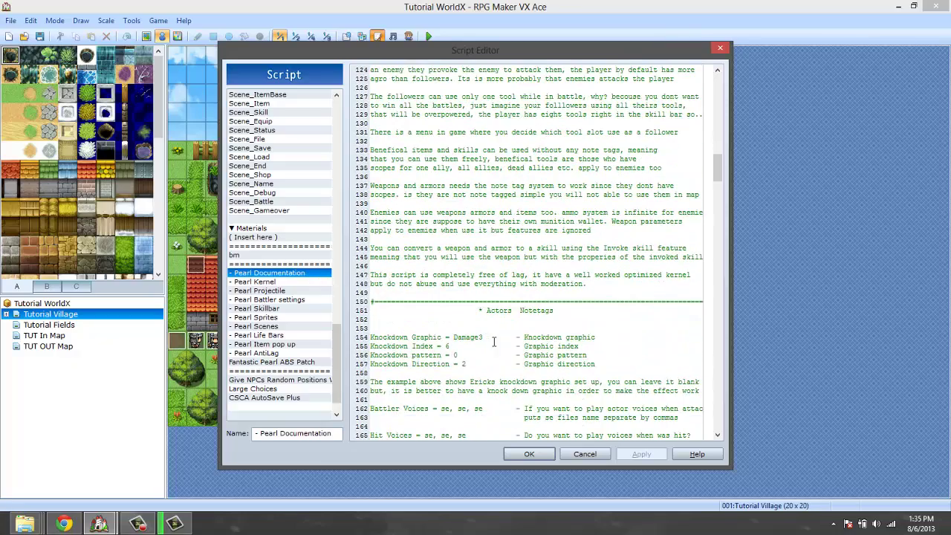
scroll(733, 239, down, 20)
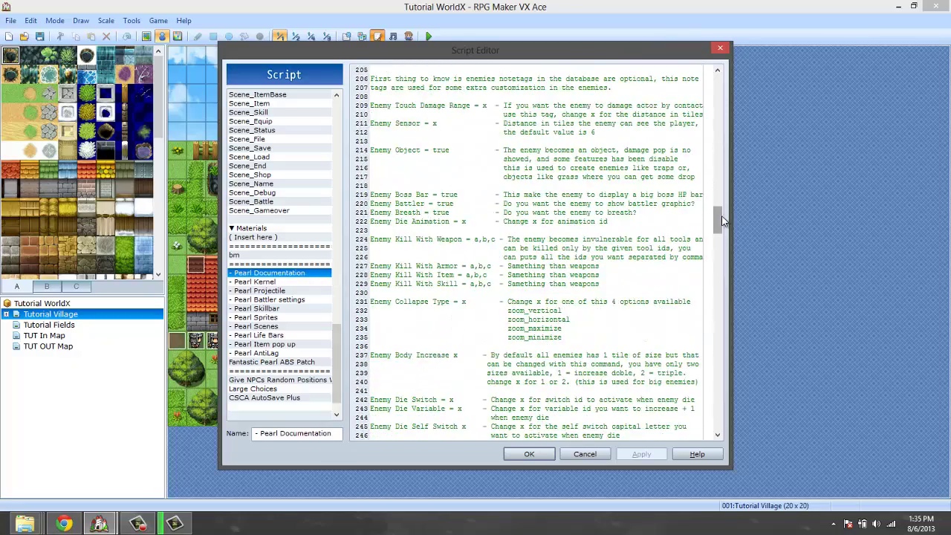
drag(722, 220, 662, 83)
scroll(648, 185, down, 20)
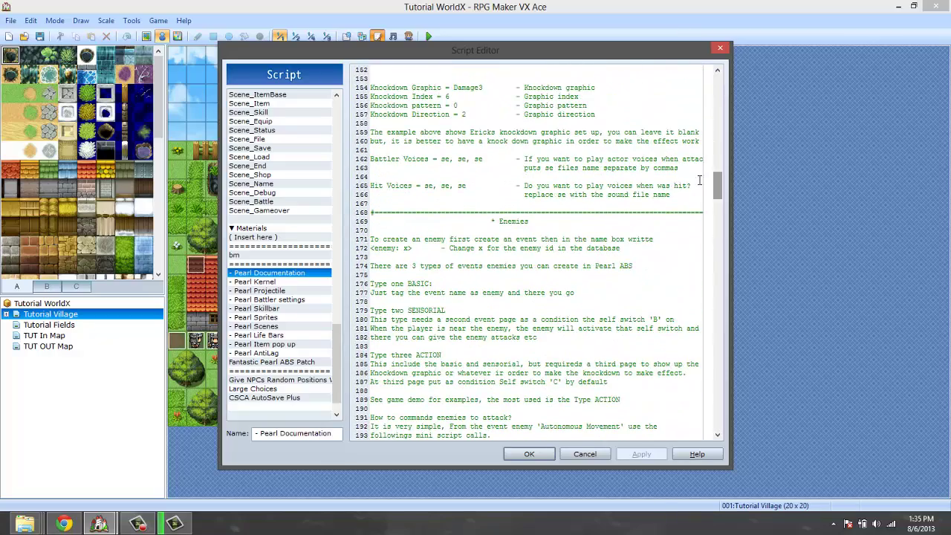
mouse_move(718, 191)
mouse_down()
mouse_move(722, 78)
mouse_move(679, 270)
mouse_move(691, 406)
mouse_move(705, 422)
mouse_move(706, 41)
mouse_move(712, 185)
mouse_up()
Open Pearl Kernel and inspect the enemy collapse comment and the Sensor distance value 7.
click(257, 281)
drag(520, 233, 523, 221)
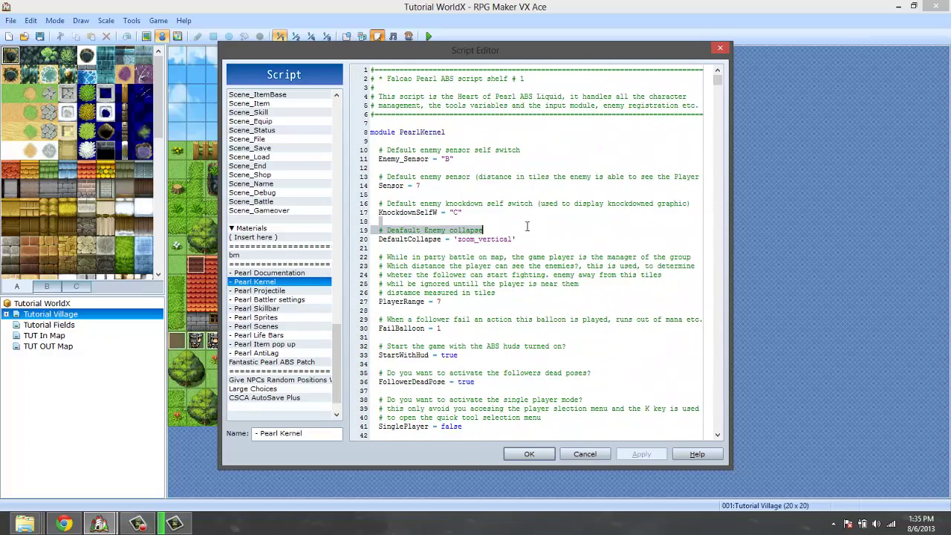
click(467, 170)
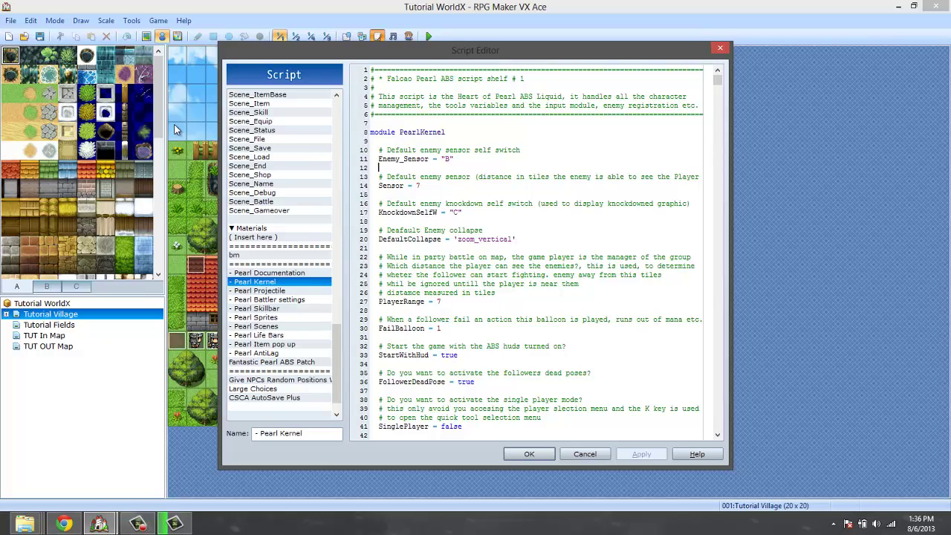
key(Down)
key(Down)
key(Down)
key(Down)
key(Down)
key(Down)
key(Down)
key(Down)
key(Down)
key(Down)
key(Down)
scroll(503, 198, down, 1)
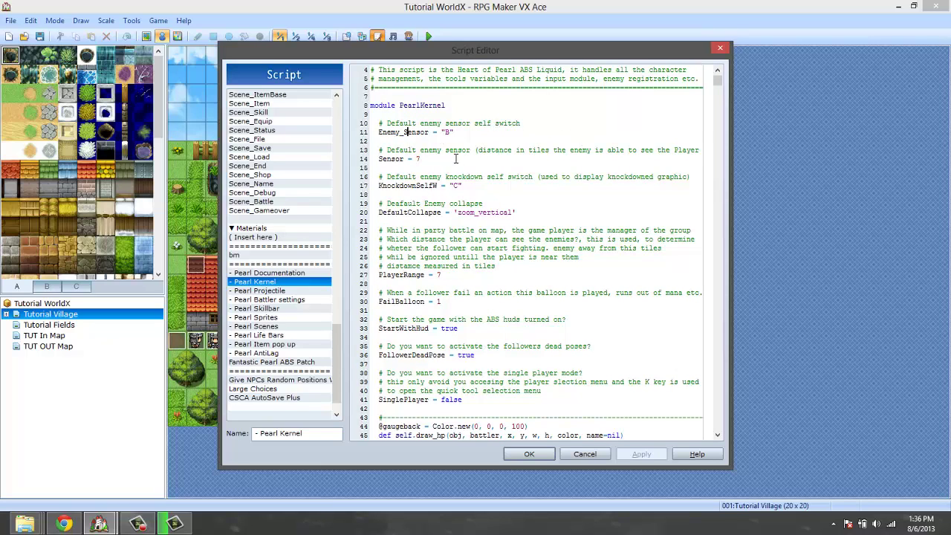
drag(413, 158, 441, 157)
click(137, 524)
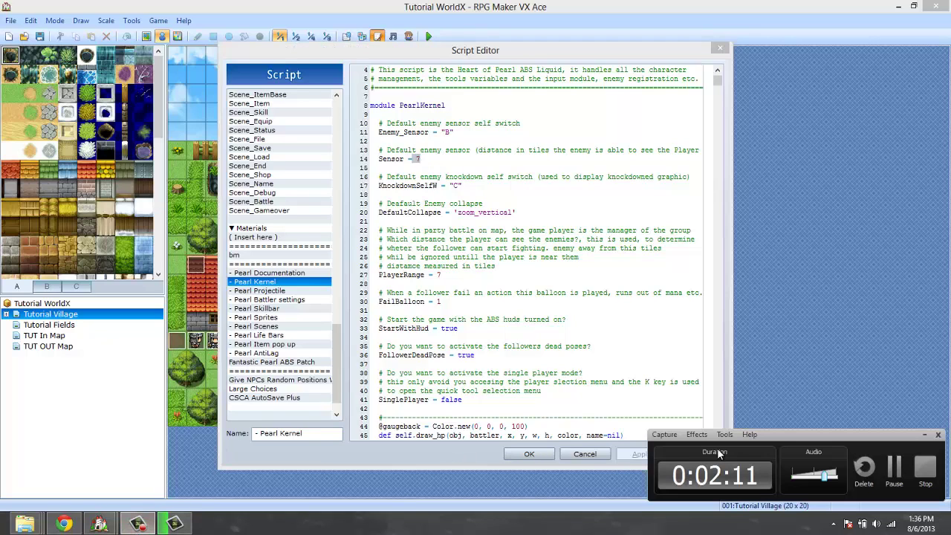
click(917, 471)
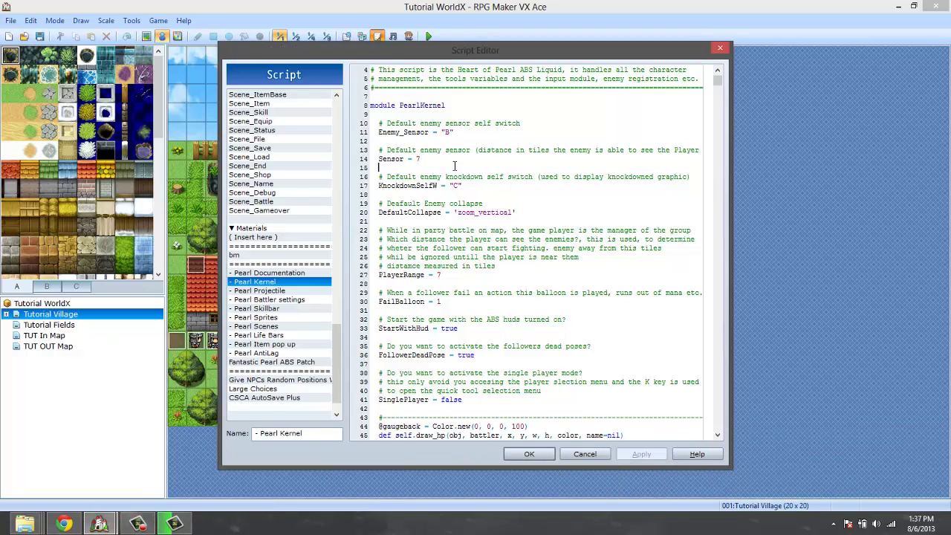
text(9)
click(449, 193)
click(459, 186)
drag(461, 186, 449, 185)
click(439, 213)
drag(457, 213, 511, 213)
click(458, 261)
click(455, 283)
drag(418, 158, 380, 159)
click(453, 279)
click(431, 306)
drag(431, 304, 467, 280)
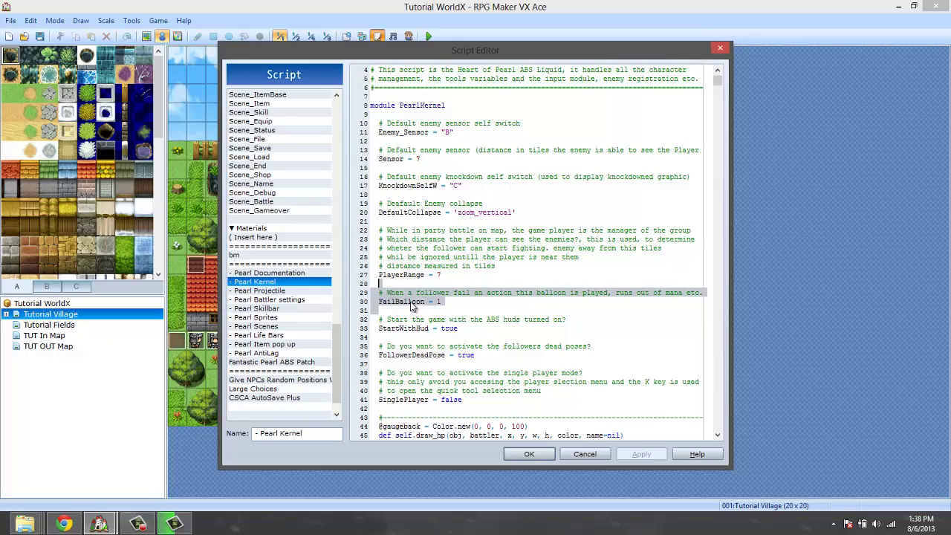
click(431, 333)
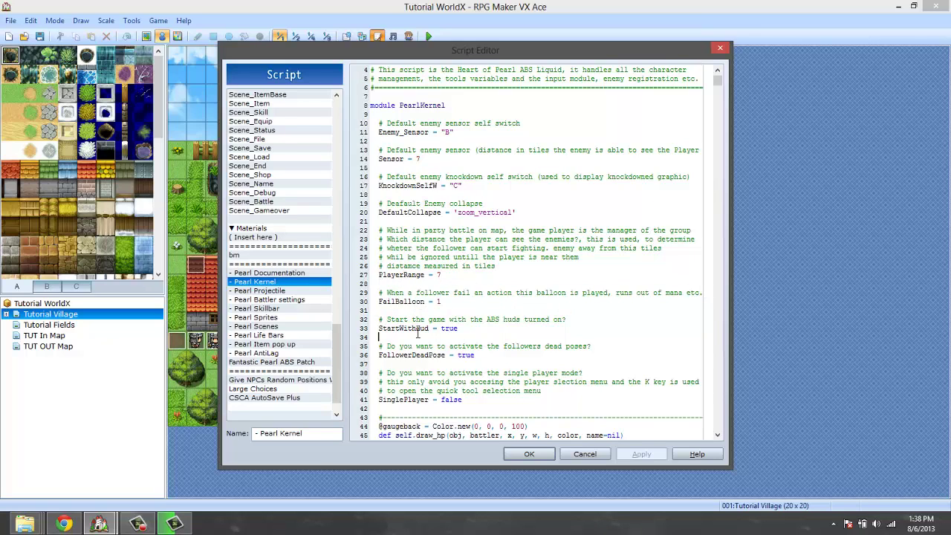
scroll(481, 334, down, 2)
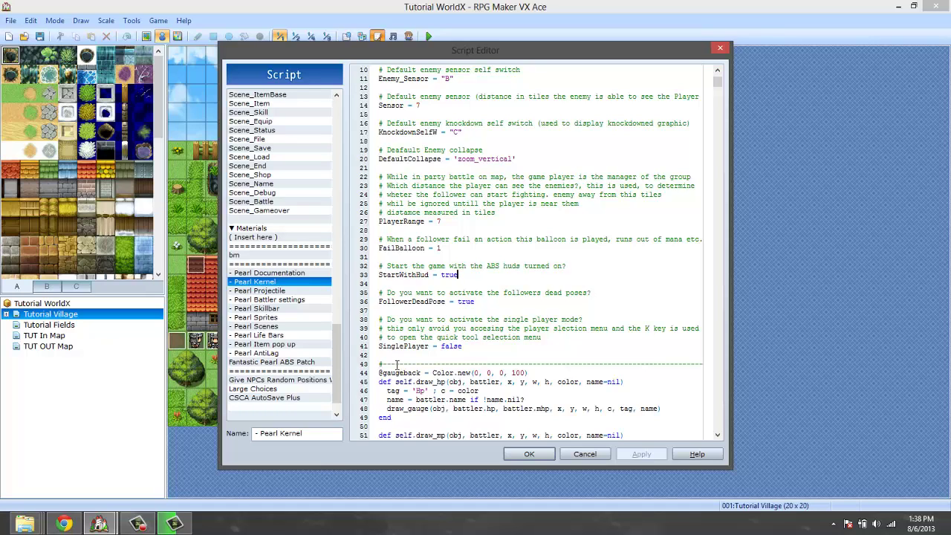
In Pearl Kernel, change StartWithHud to false and SinglePlayer to true, leaving FollowerDeadPose true.
key(BackSpace)
key(BackSpace)
key(BackSpace)
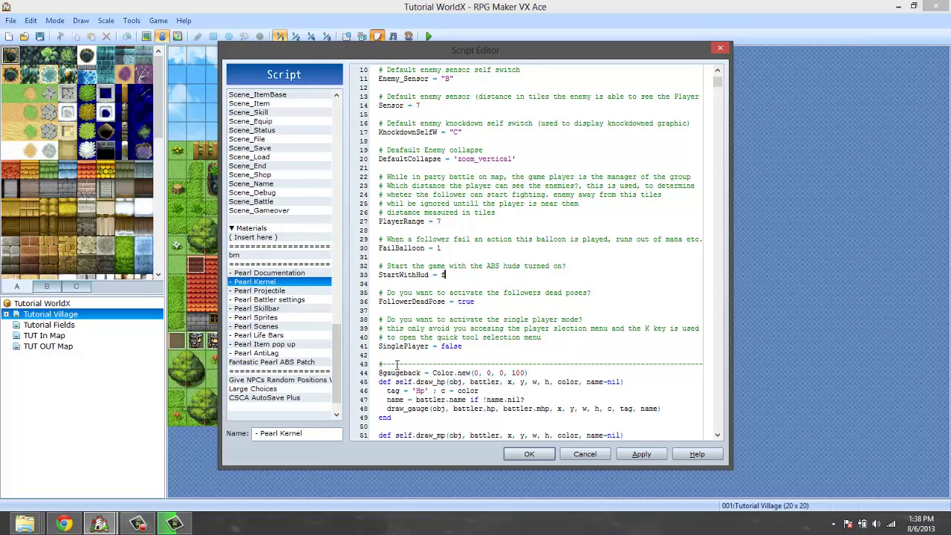
text(alse)
key(Down)
key(Down)
key(Down)
key(Down)
key(Down)
key(Down)
key(BackSpace)
key(BackSpace)
key(BackSpace)
key(BackSpace)
key(BackSpace)
text(true)
key(Down)
key(Down)
key(Down)
key(Down)
key(Down)
key(Down)
key(Down)
key(Down)
key(Down)
key(Down)
key(Down)
key(Down)
key(Down)
key(Down)
key(Down)
key(Down)
key(Down)
key(Down)
key(Down)
key(Down)
key(Down)
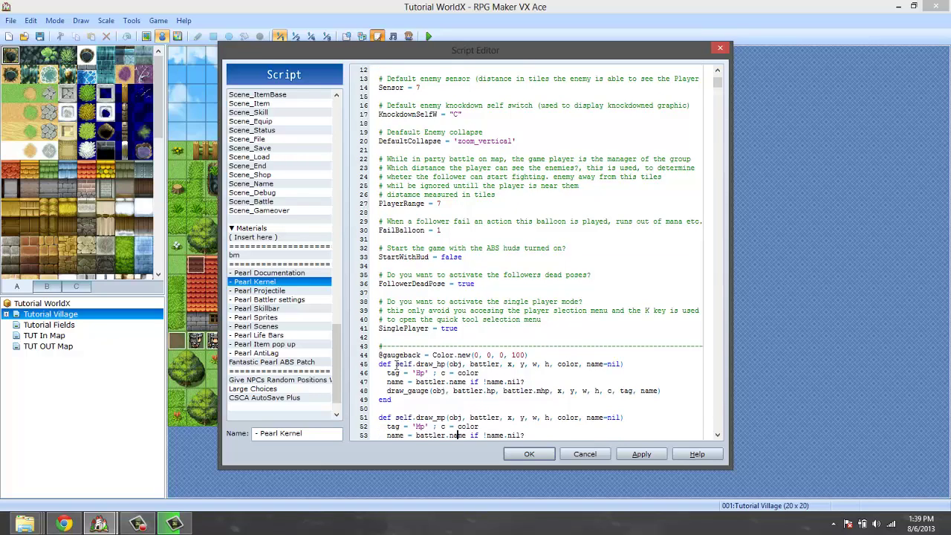
key(Down)
key(Down)
key(Down)
key(Down)
key(Down)
key(Down)
key(Down)
key(Down)
key(Down)
key(Down)
key(Down)
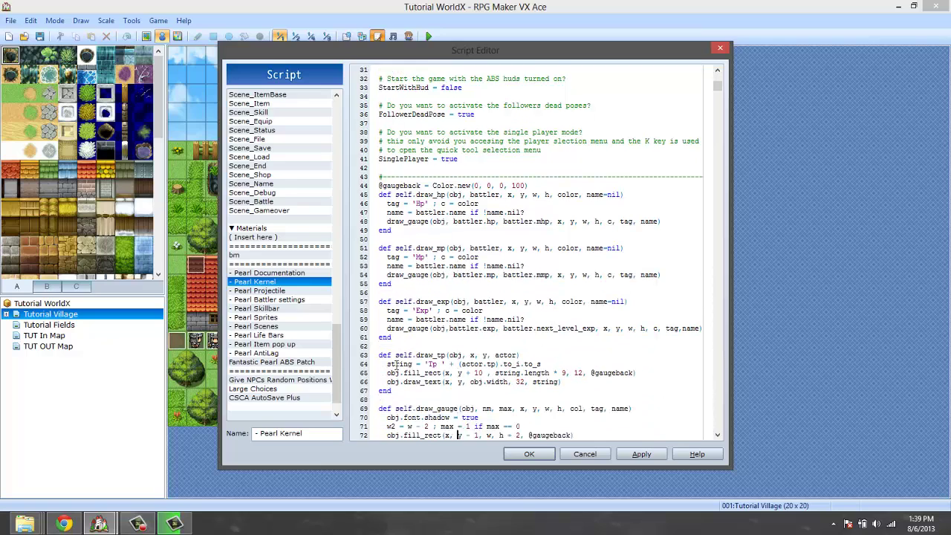
key(Up)
key(Up)
key(Up)
key(Up)
key(Up)
key(Up)
key(Up)
key(Up)
key(Up)
key(Up)
key(Up)
key(Up)
key(Up)
key(Up)
key(Up)
key(Up)
key(Up)
key(Up)
key(Up)
key(Up)
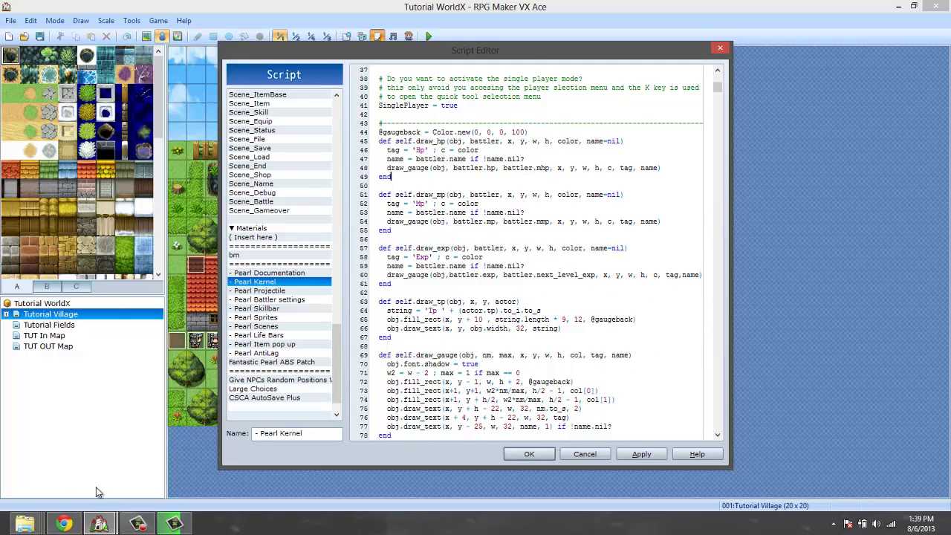
Open Game.rvproj2 from the Life MiNi Town folder under RPGVXAce in File Explorer.
click(24, 524)
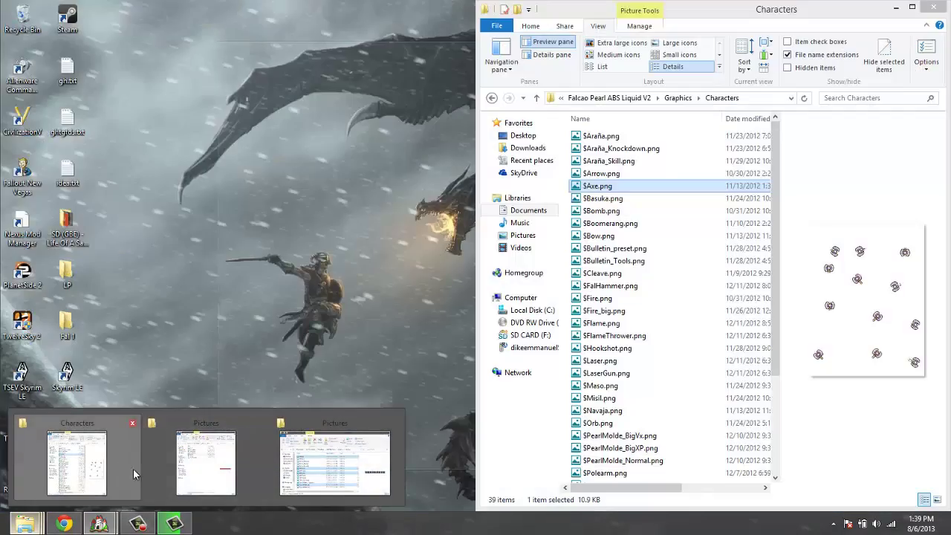
mouse_move(220, 486)
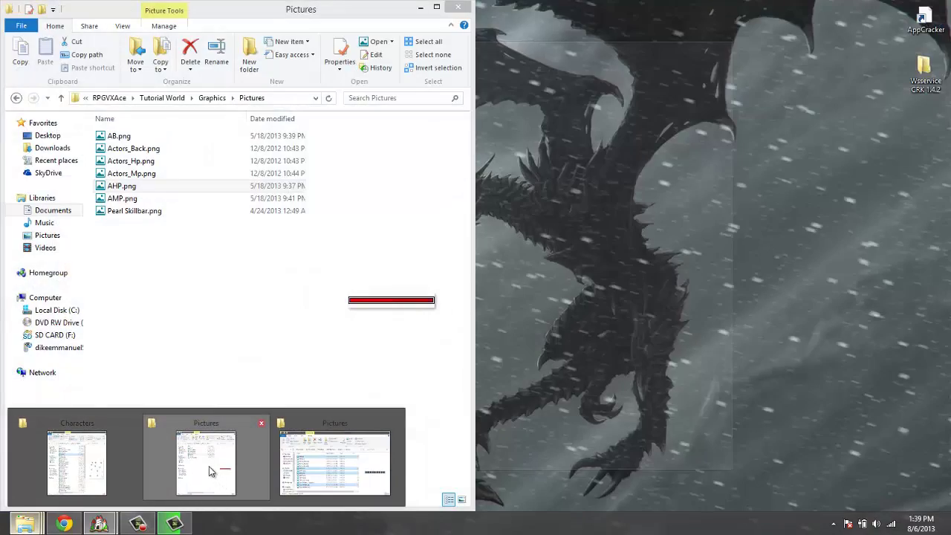
mouse_move(127, 462)
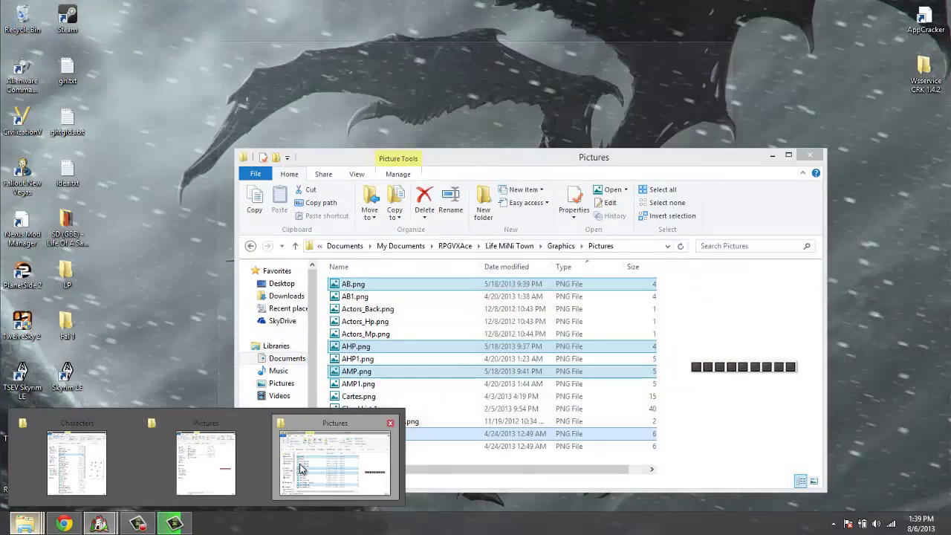
click(301, 466)
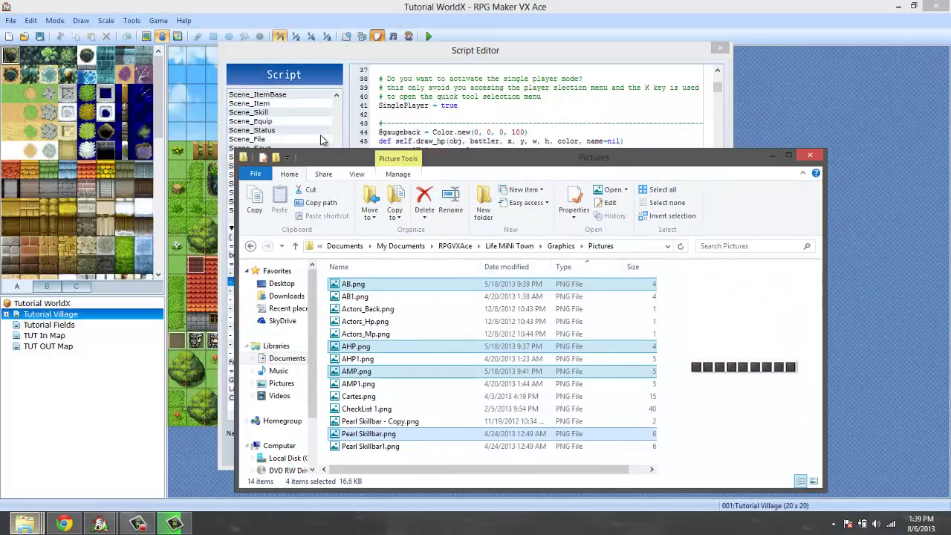
click(455, 245)
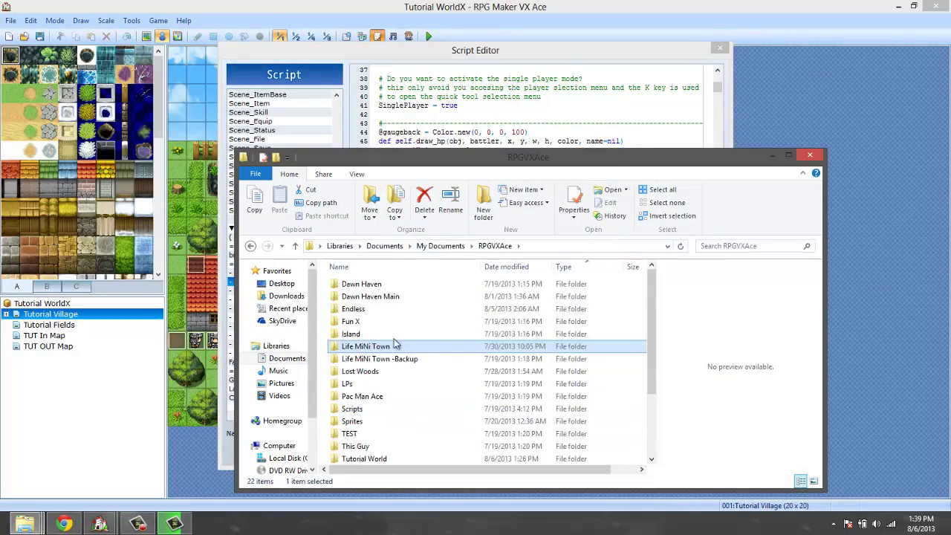
double_click(371, 346)
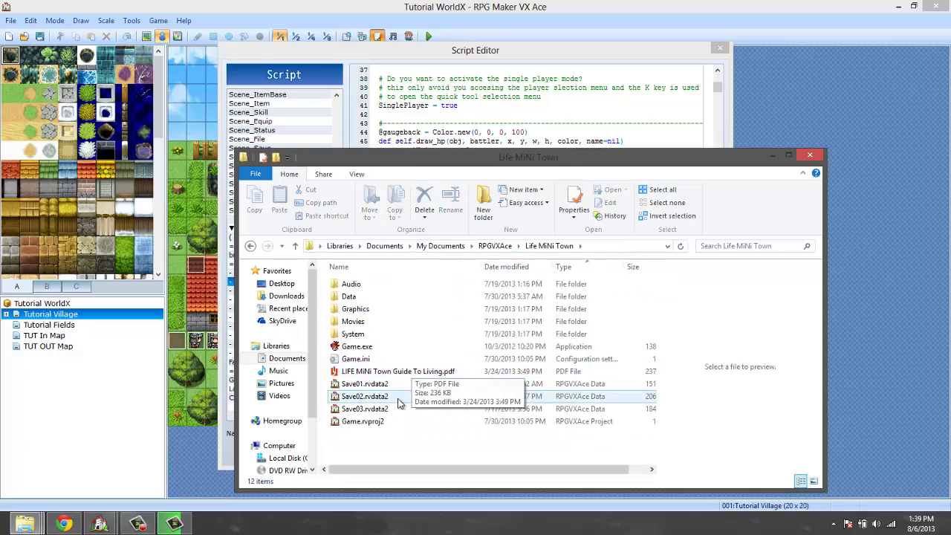
click(367, 421)
key(Return)
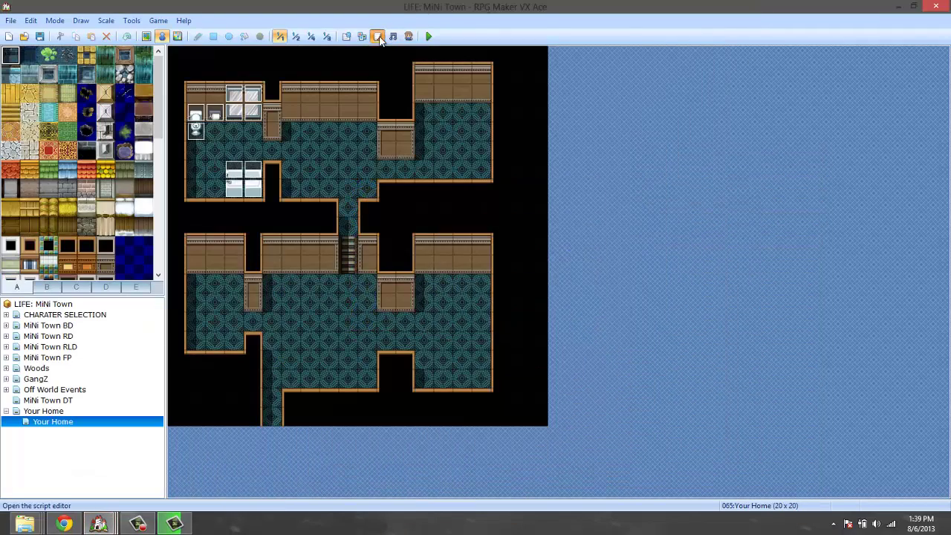
Open LIFE: MiNi Town's Script Editor on its Pearl Kernel script.
click(377, 36)
drag(336, 213, 330, 312)
click(271, 212)
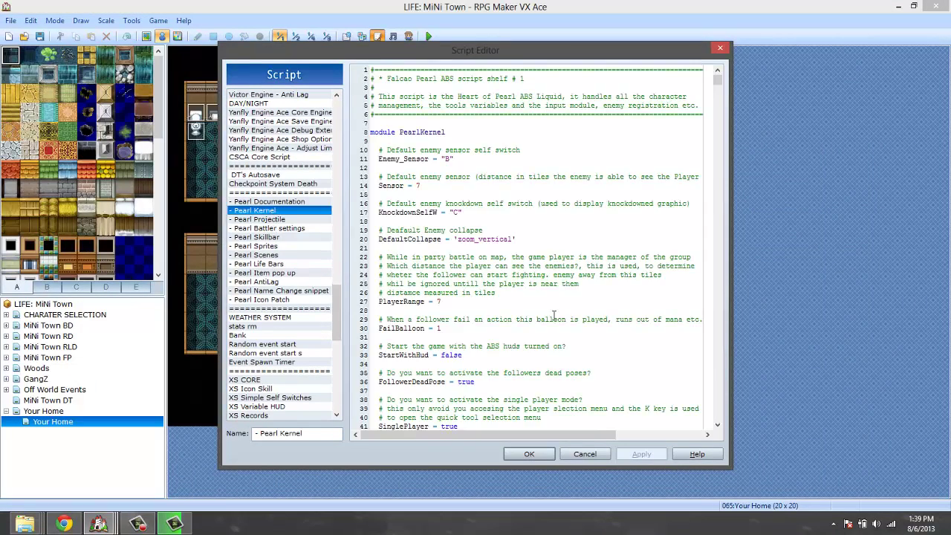
scroll(569, 310, down, 10)
scroll(570, 311, up, 2)
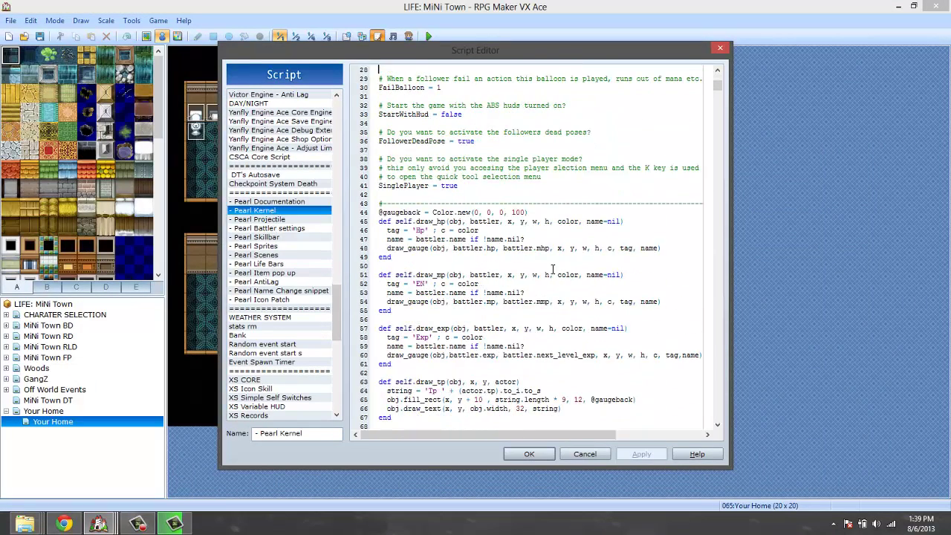
scroll(553, 271, up, 3)
scroll(441, 115, up, 3)
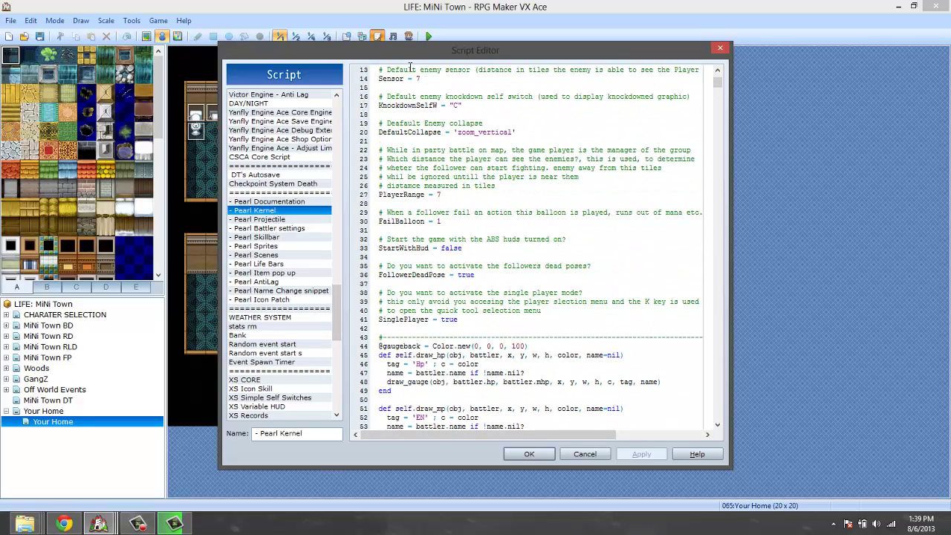
scroll(461, 321, down, 2)
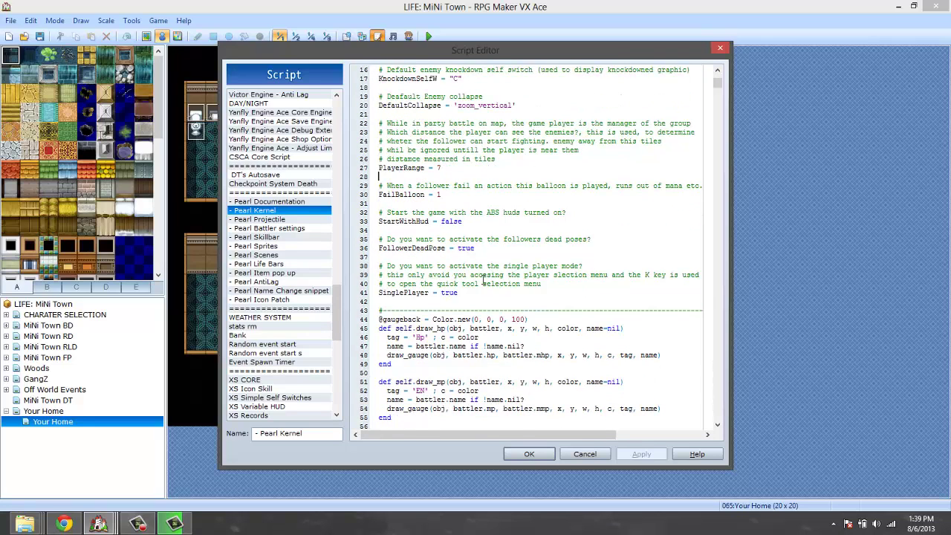
Scroll Pearl Kernel down to the draw_i_gauge method.
click(495, 239)
scroll(559, 279, down, 3)
scroll(529, 287, down, 3)
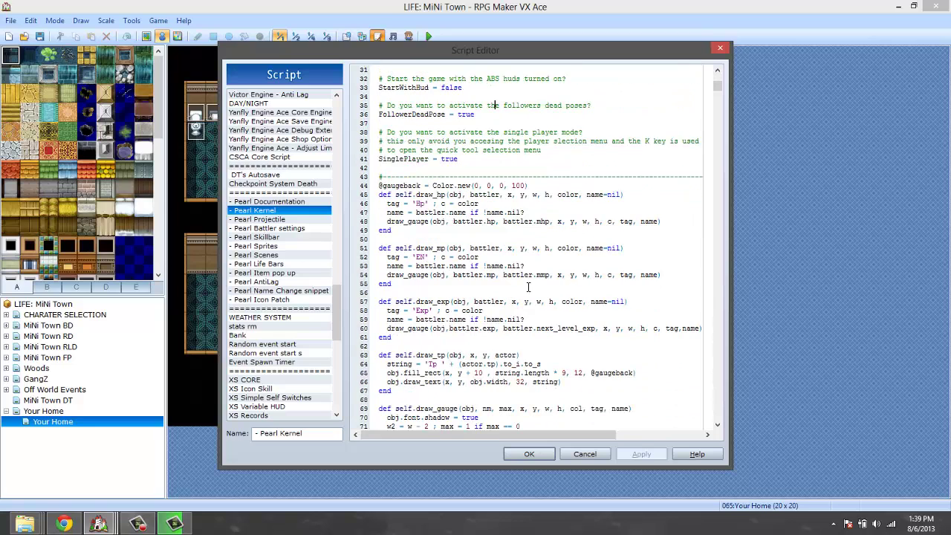
scroll(533, 271, down, 2)
scroll(532, 271, down, 4)
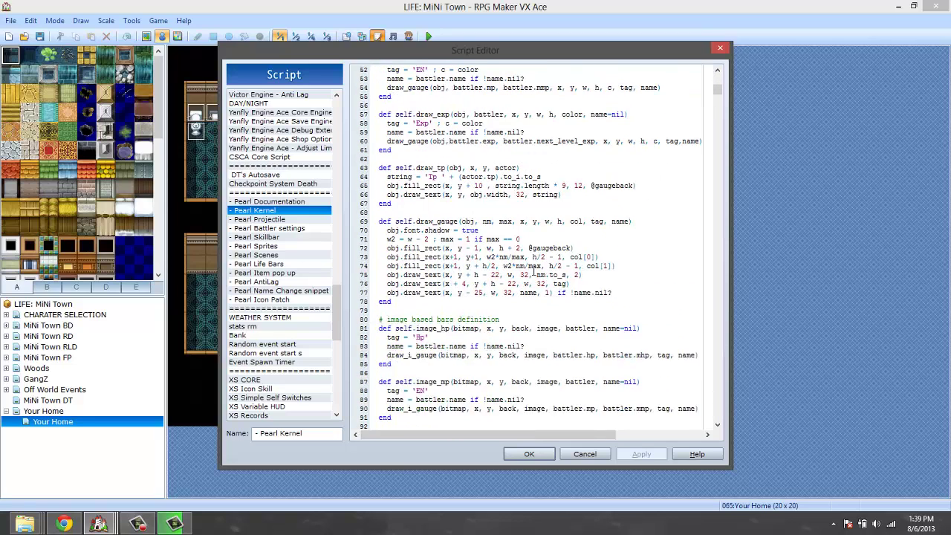
scroll(518, 349, up, 2)
drag(531, 431, 622, 434)
scroll(505, 322, down, 18)
scroll(549, 304, up, 3)
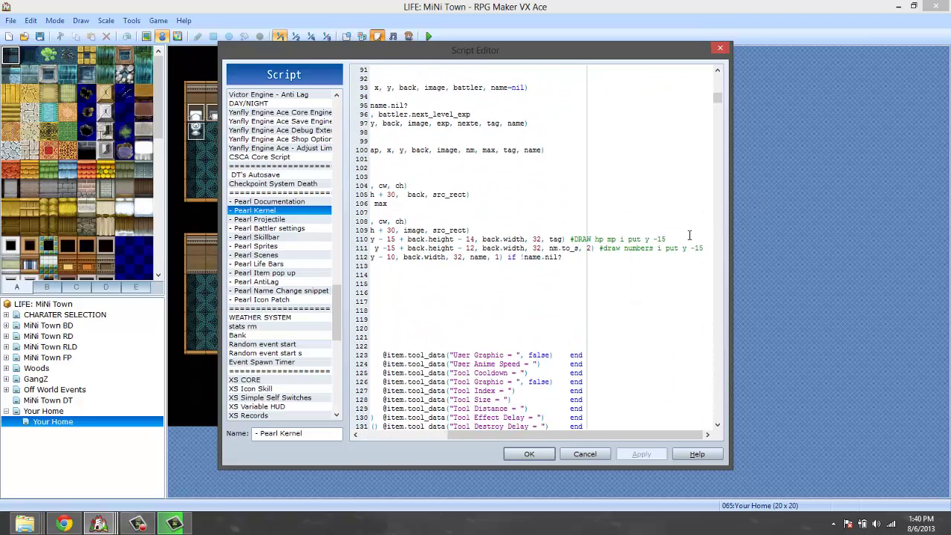
drag(576, 433, 489, 433)
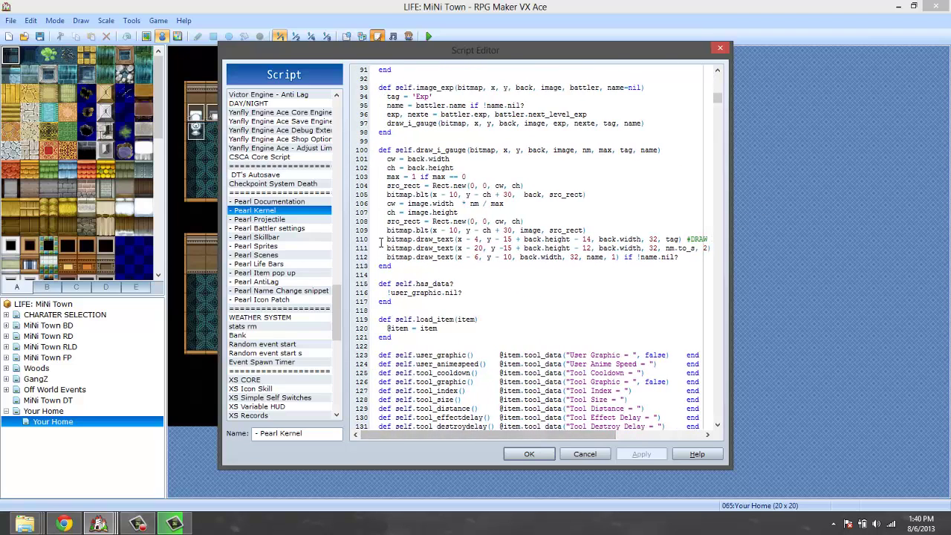
Select the life bar text lines 110–113 in draw_i_gauge to inspect their offsets.
drag(379, 239, 460, 257)
click(460, 253)
drag(384, 239, 666, 264)
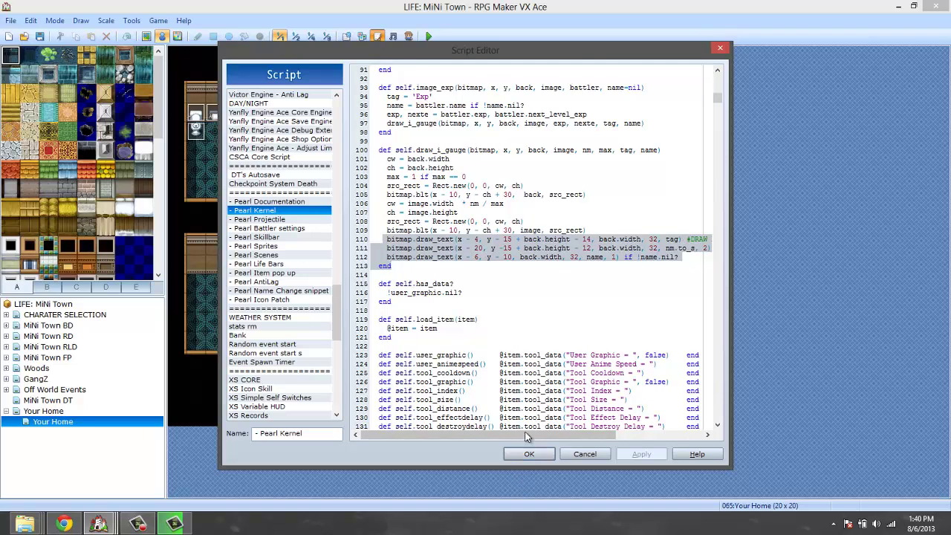
drag(575, 438, 678, 443)
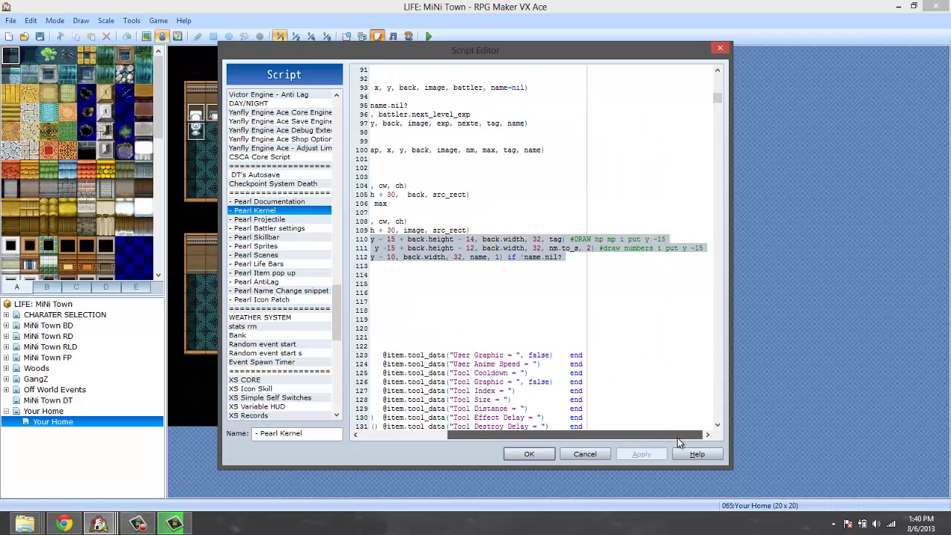
drag(674, 438, 584, 437)
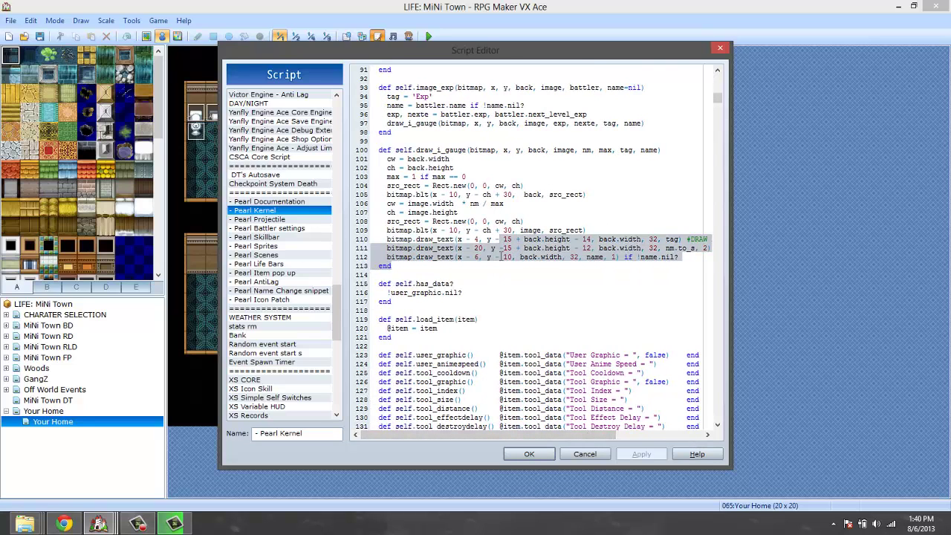
click(505, 256)
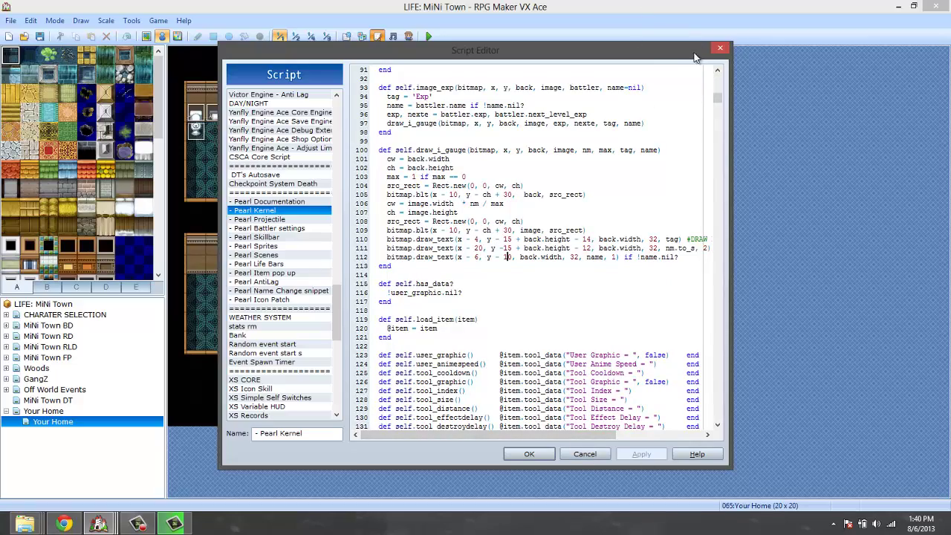
Cancel MiNi Town's Script Editor, return to Tutorial WorldX, and select Pearl Kernel's gauge code from line 44.
click(585, 450)
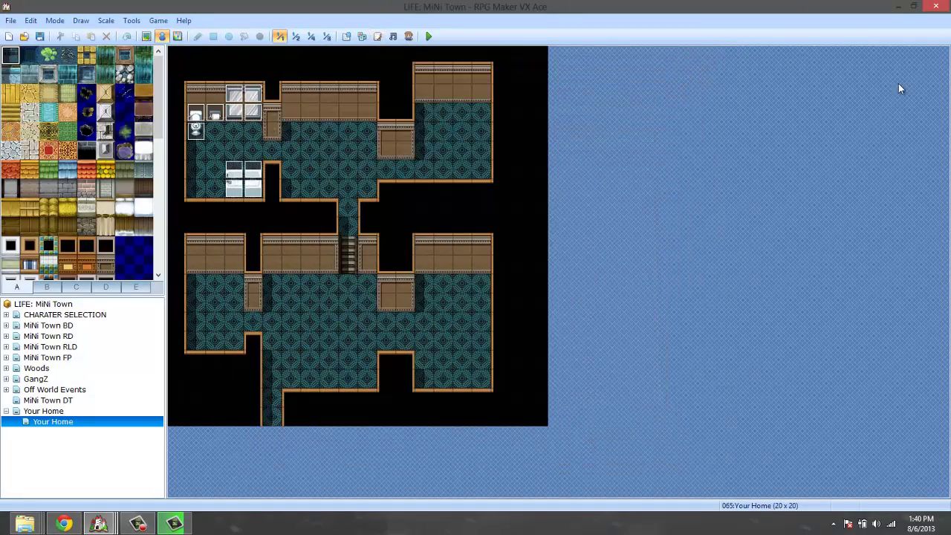
click(898, 6)
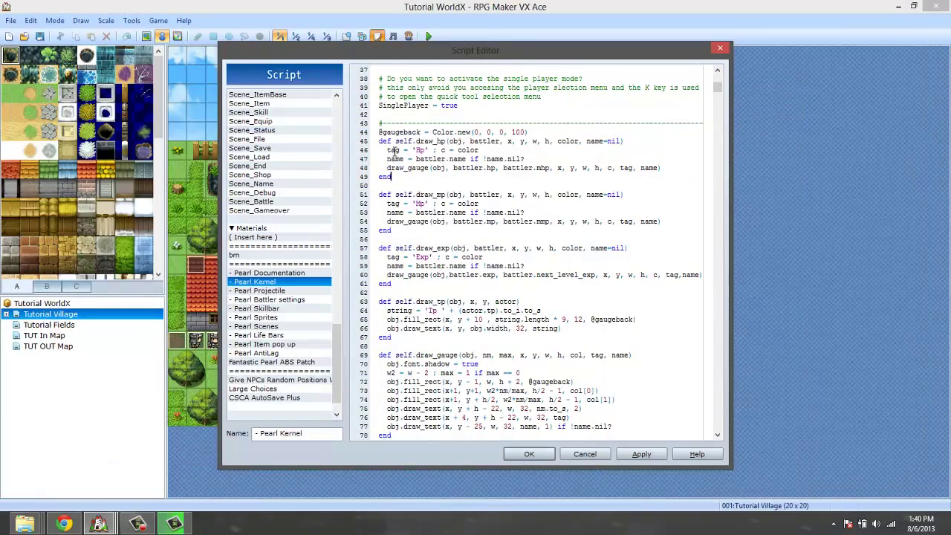
drag(374, 132, 696, 391)
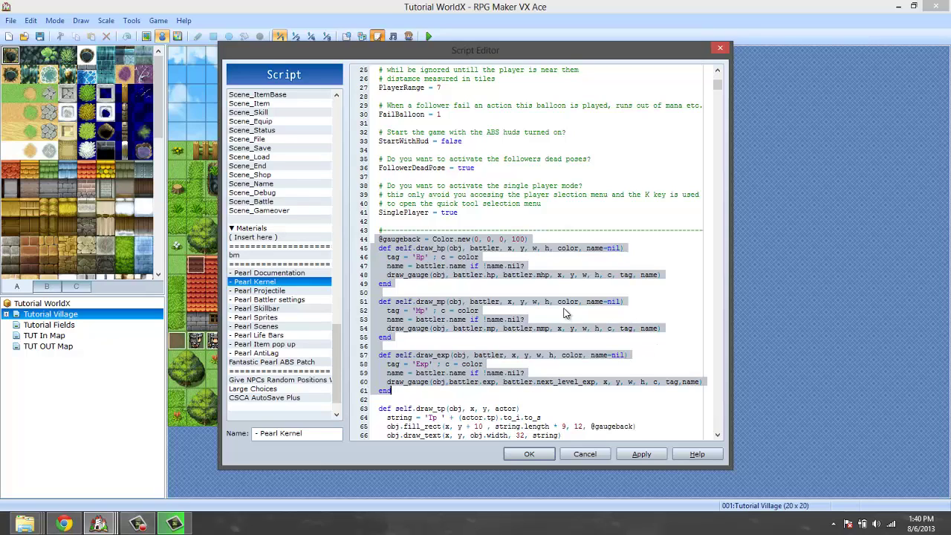
Open Pearl Projectile and scroll through its Projectile class setup code.
click(281, 292)
click(434, 248)
scroll(446, 253, down, 5)
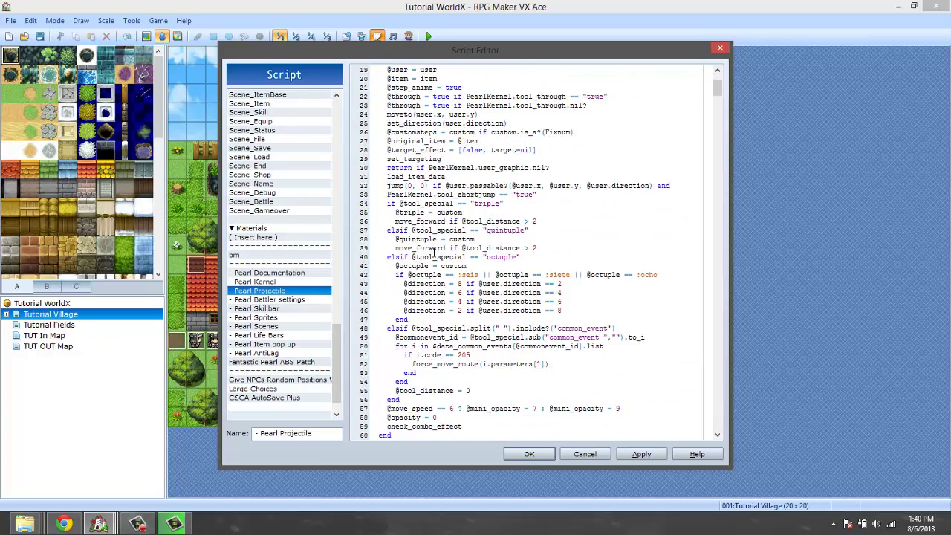
scroll(455, 256, up, 5)
scroll(461, 267, down, 20)
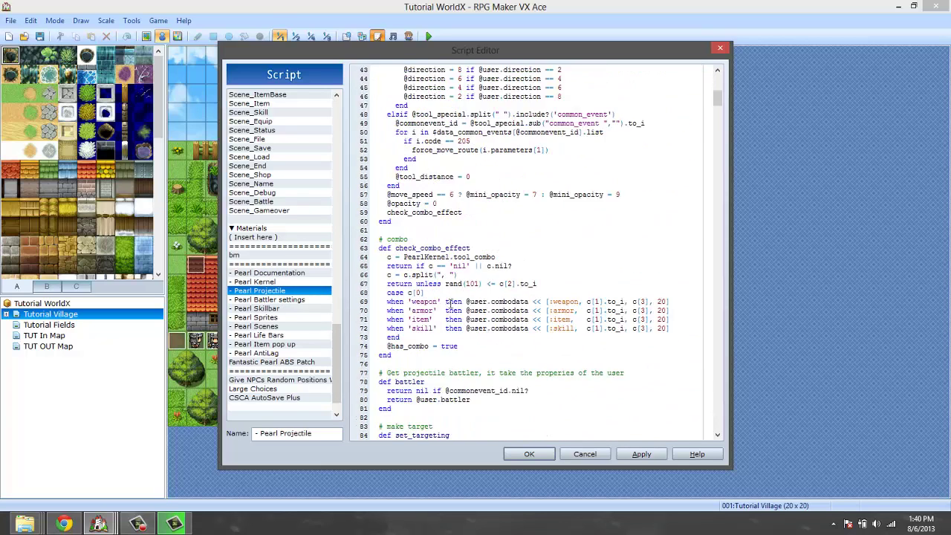
scroll(465, 283, down, 5)
scroll(453, 246, up, 20)
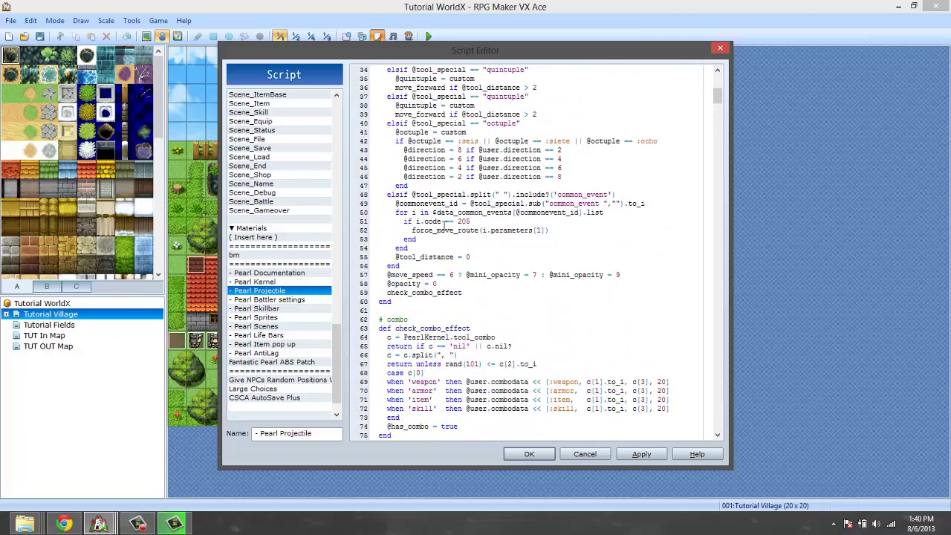
scroll(443, 213, up, 1)
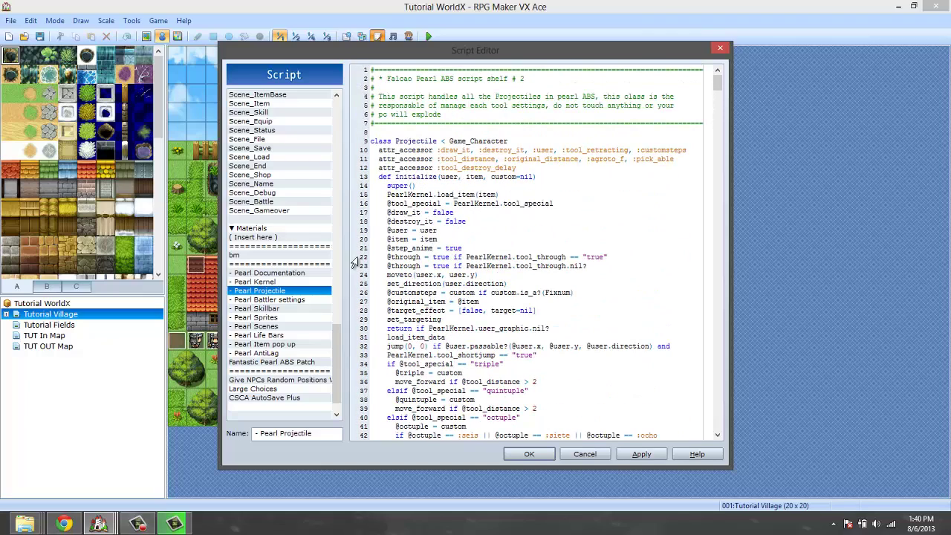
Open Pearl Battler settings and inspect the Follower attack toggle and quick tool selection keys.
click(290, 299)
click(511, 248)
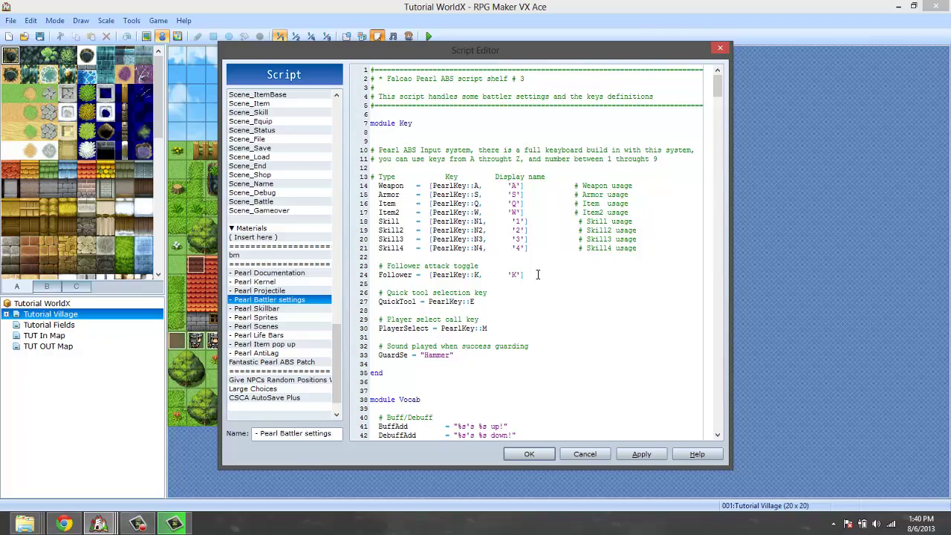
scroll(544, 255, down, 4)
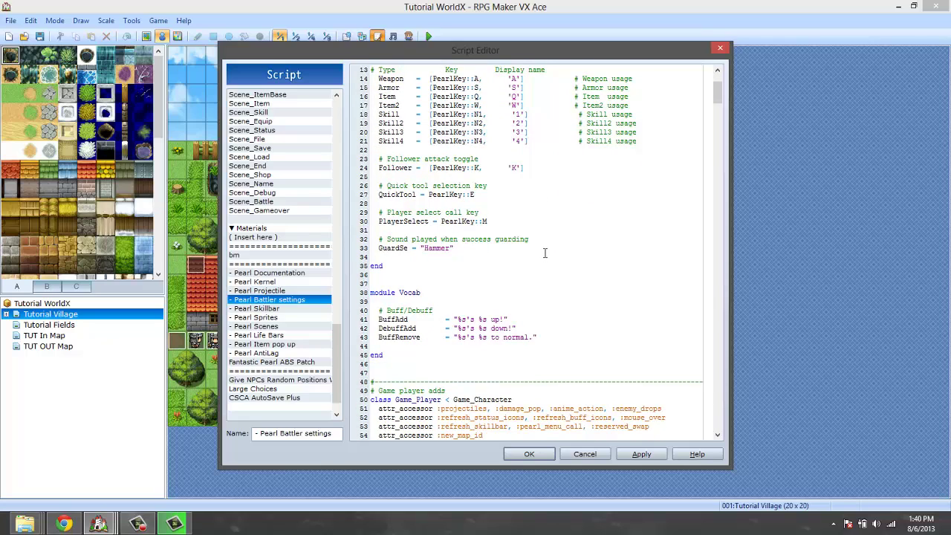
scroll(520, 257, up, 4)
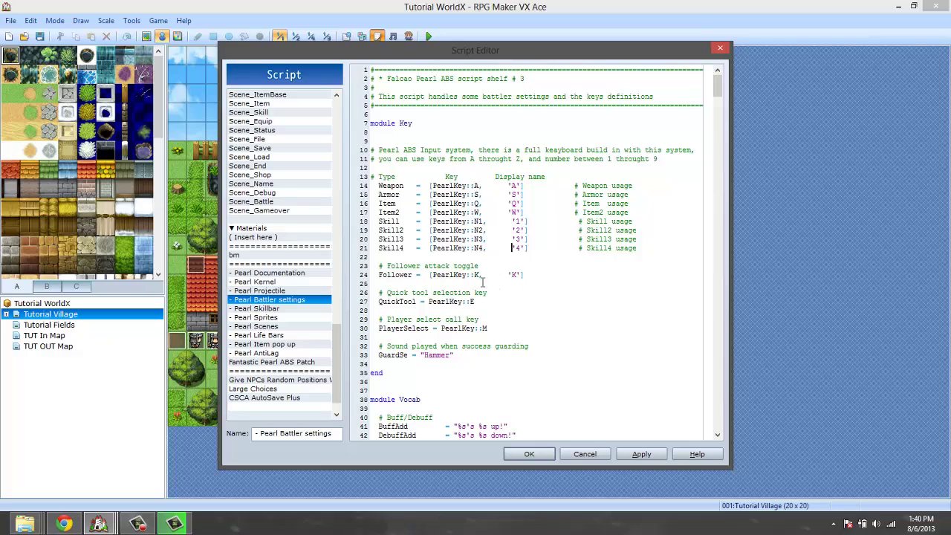
drag(386, 278, 537, 281)
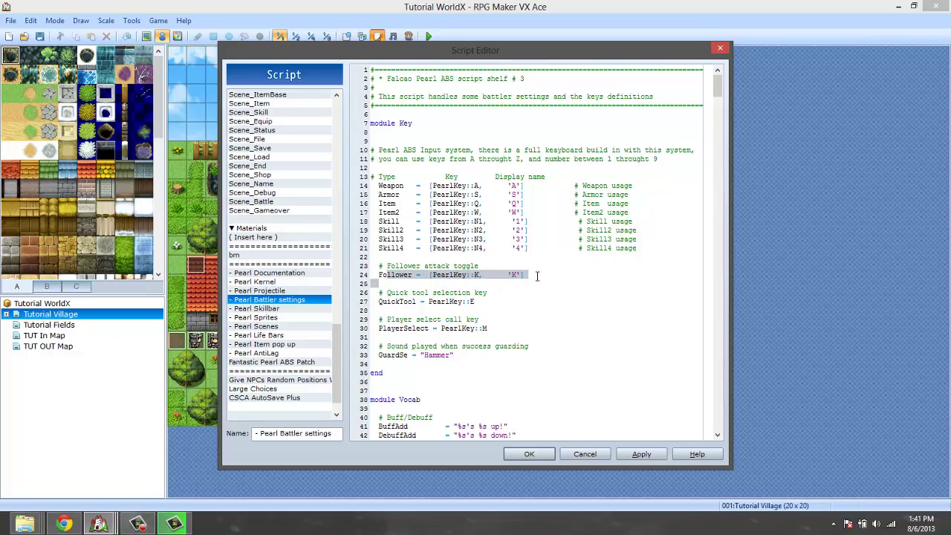
click(481, 311)
drag(474, 301, 387, 301)
click(522, 336)
Review the GuardSe sound setting on line 33 and the Game player adds section.
scroll(522, 312, down, 4)
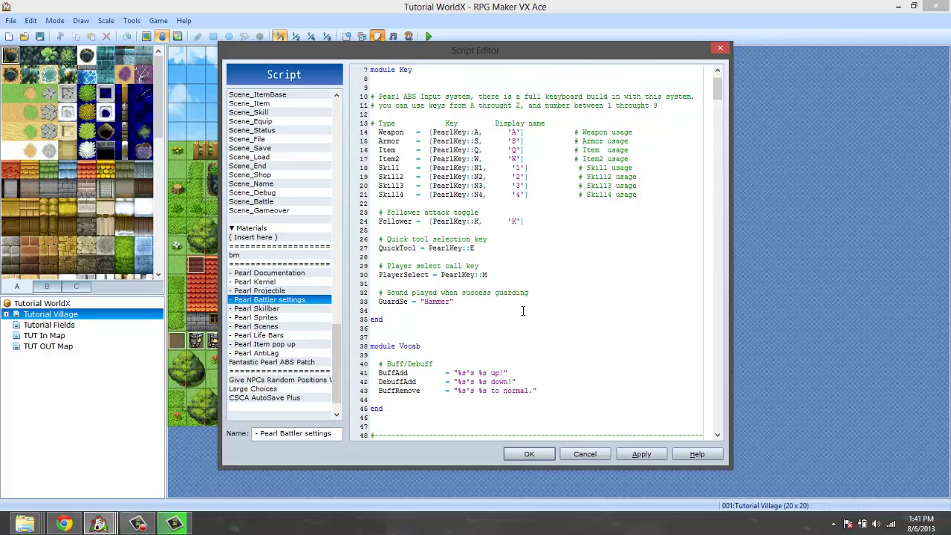
scroll(523, 301, up, 2)
scroll(483, 289, down, 1)
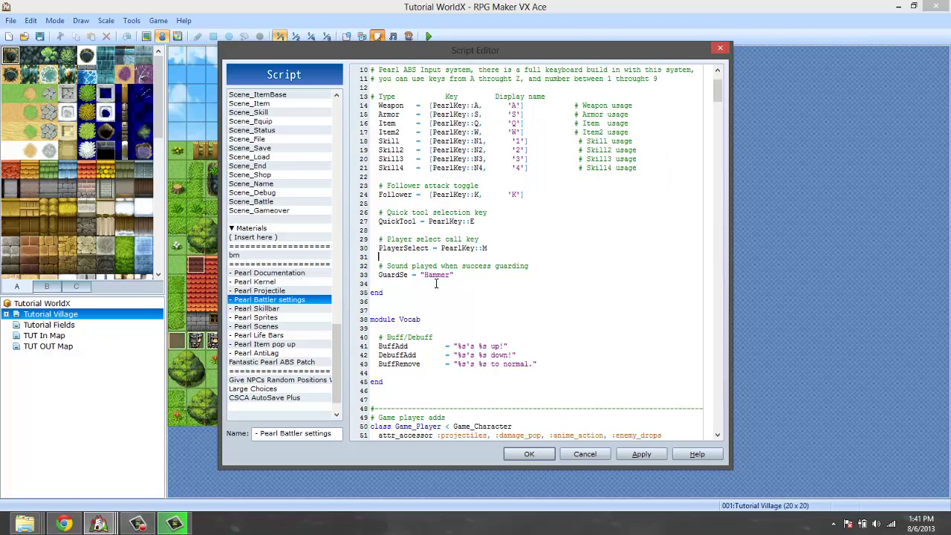
mouse_move(480, 284)
mouse_down()
mouse_move(379, 273)
mouse_move(462, 282)
mouse_up()
scroll(462, 282, down, 7)
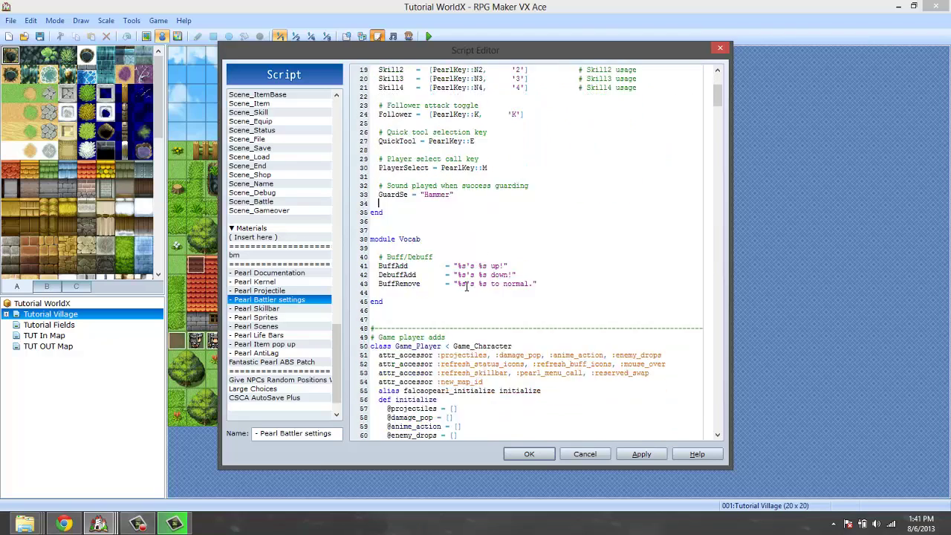
click(362, 229)
drag(576, 459, 520, 446)
Highlight the BuffRemove and Buff/Debuff messages in the Vocab module, then the whole key-to-message range.
scroll(505, 310, up, 8)
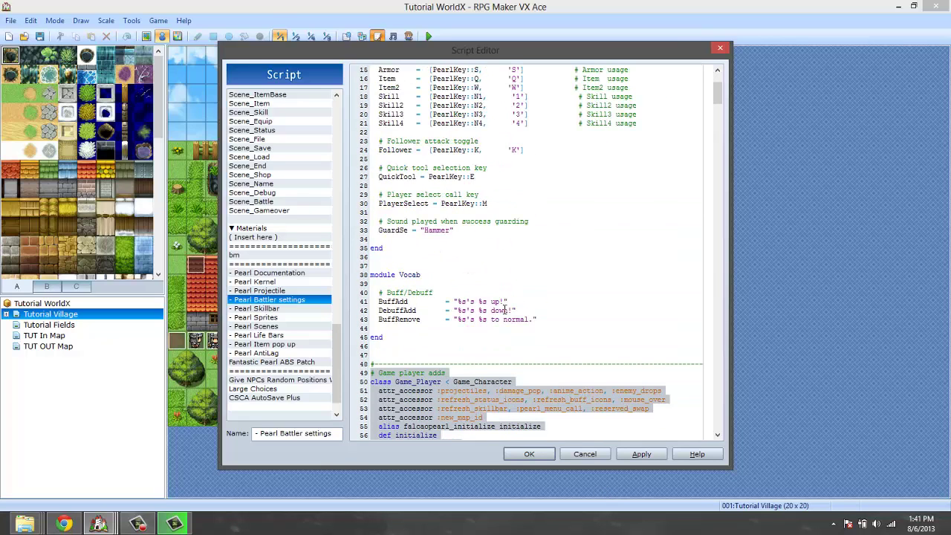
drag(558, 328, 483, 314)
click(570, 318)
drag(555, 318, 355, 302)
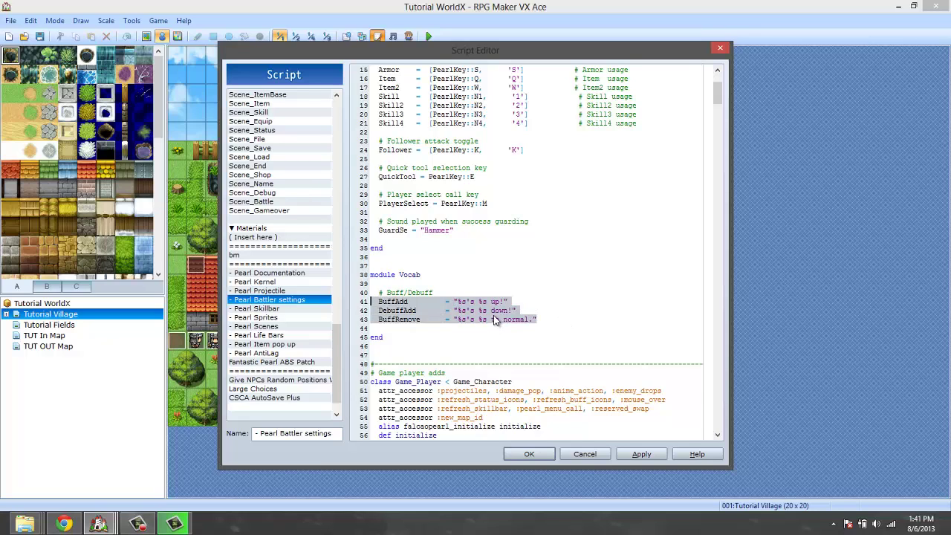
scroll(493, 315, up, 5)
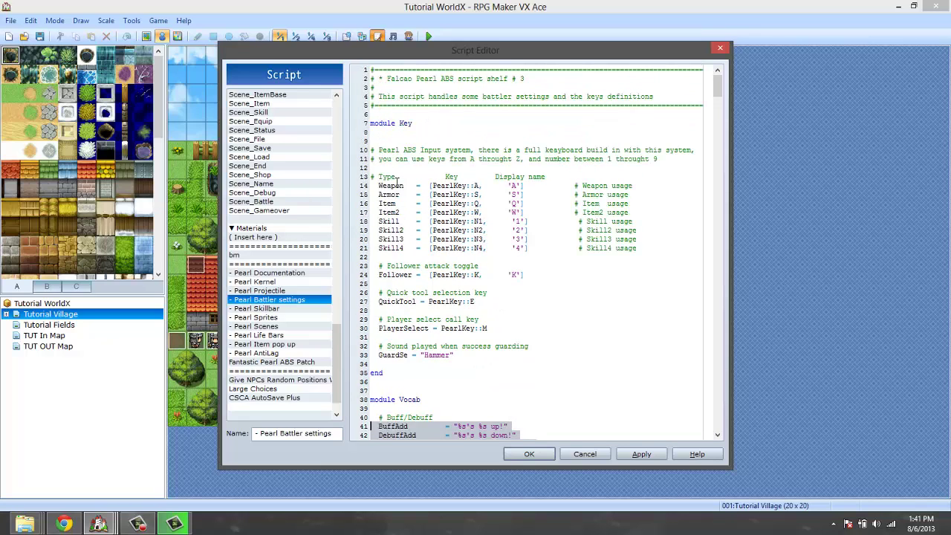
drag(401, 176, 586, 399)
click(563, 339)
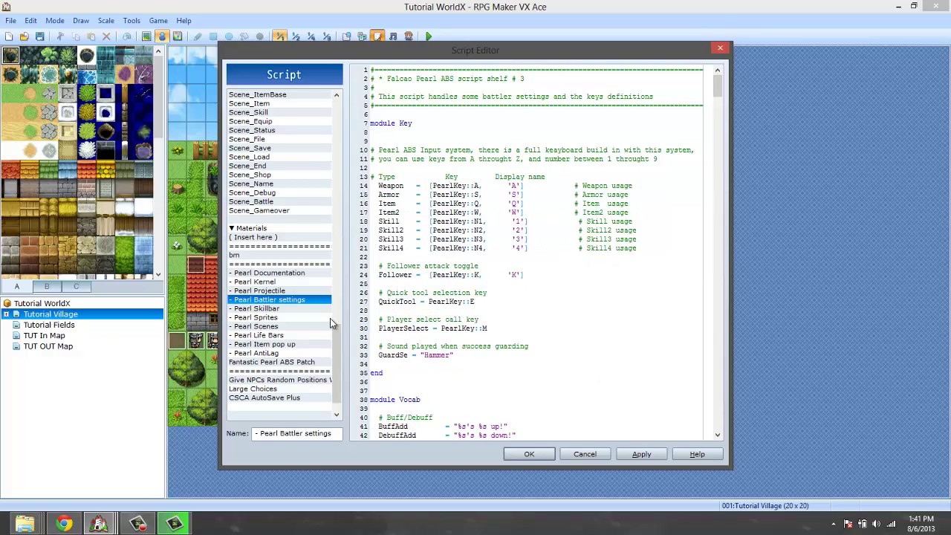
Open Pearl Skillbar and inspect Tile_X 4, Tile_Y 11 and the ToggleIcon value 116.
click(285, 309)
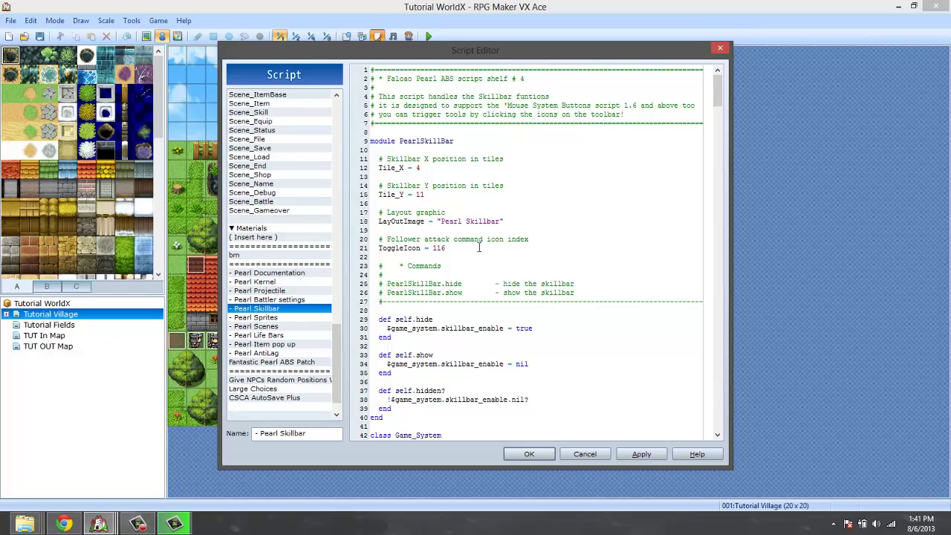
drag(460, 247, 421, 250)
click(421, 241)
click(465, 271)
scroll(463, 261, down, 5)
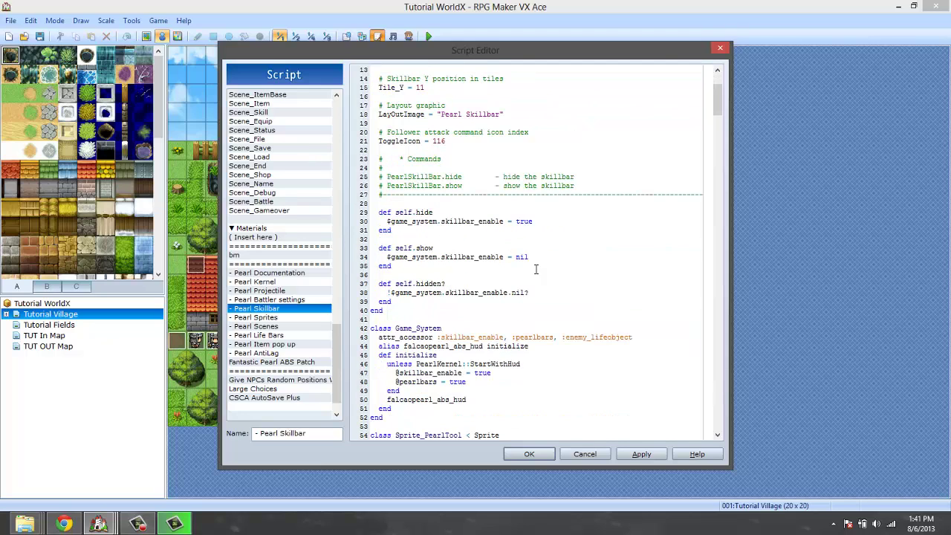
scroll(460, 211, down, 10)
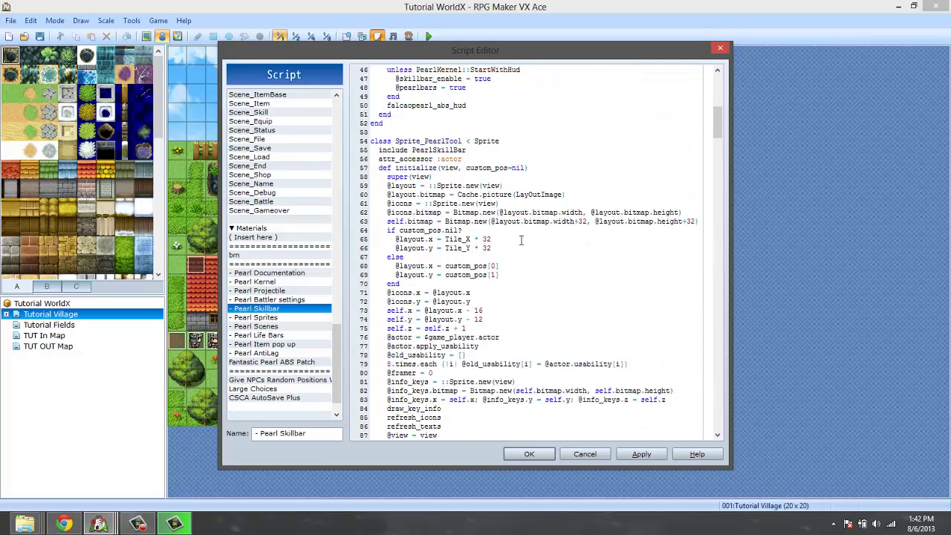
scroll(460, 223, up, 15)
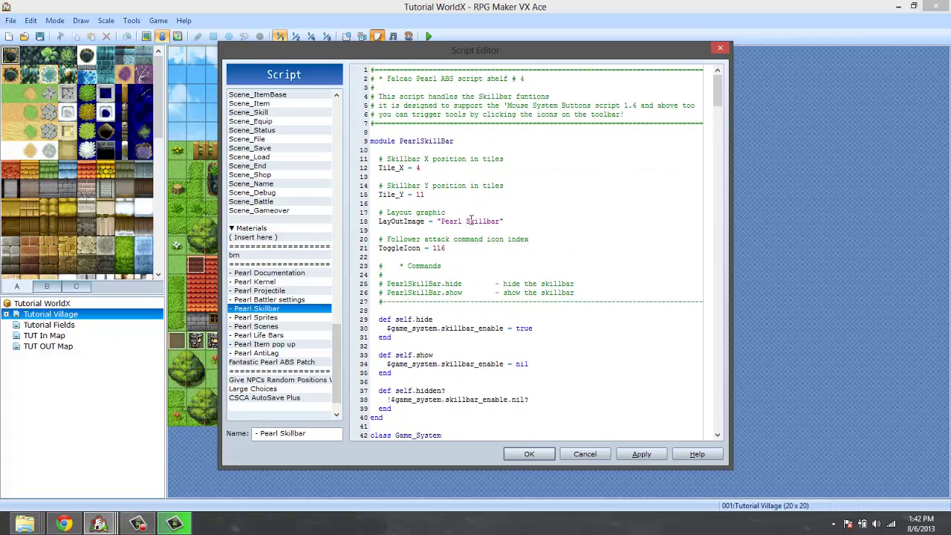
double_click(439, 248)
Check LIFE: MiNi Town's Pearl Skillbar script (Tile_Y = 12), cancel the editor, and close that project.
mouse_move(105, 525)
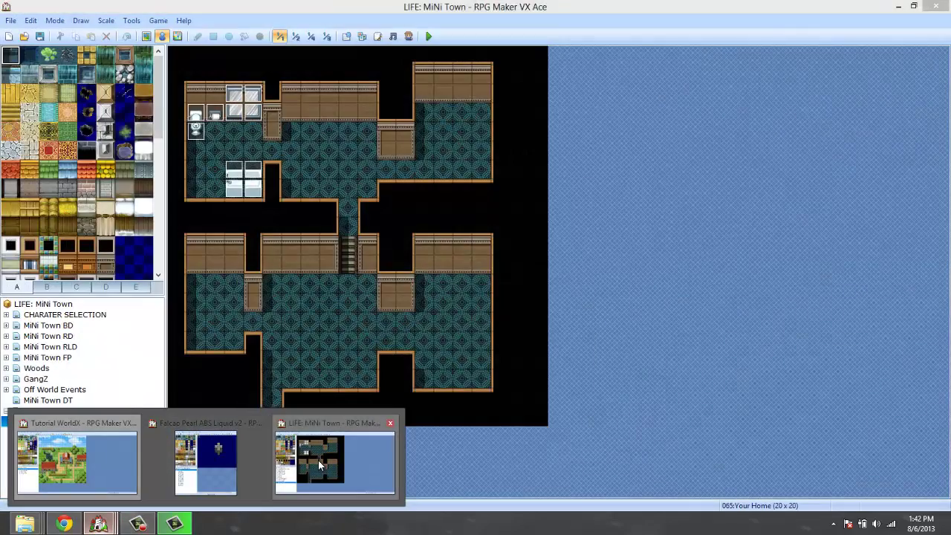
click(318, 460)
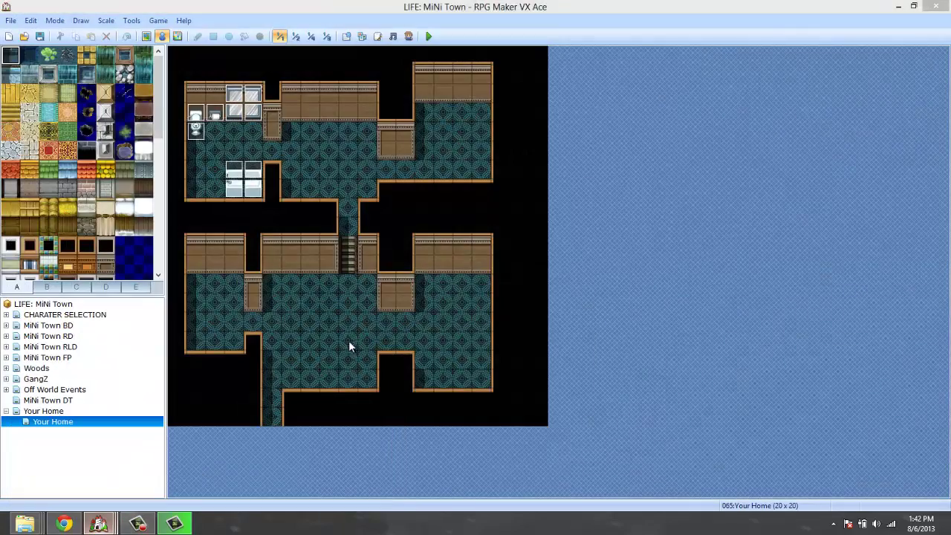
click(378, 36)
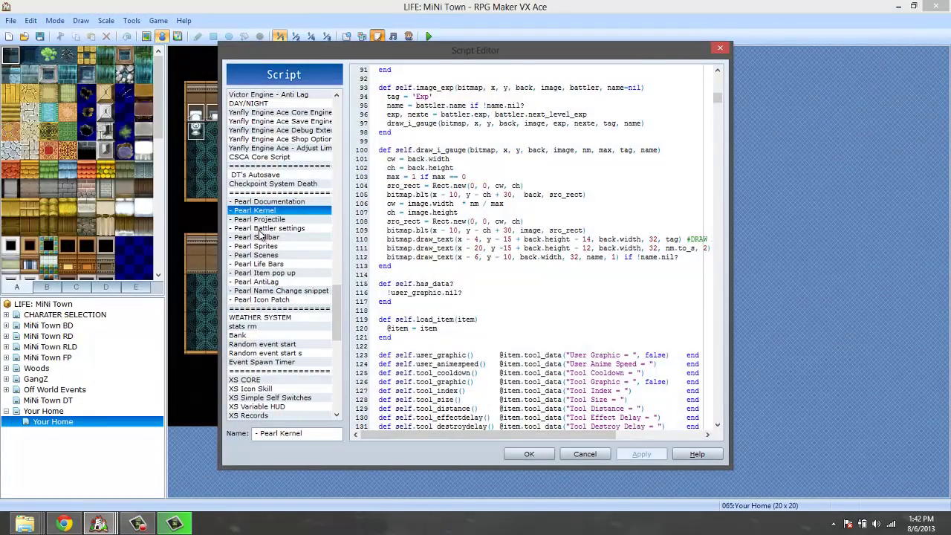
click(309, 228)
click(316, 237)
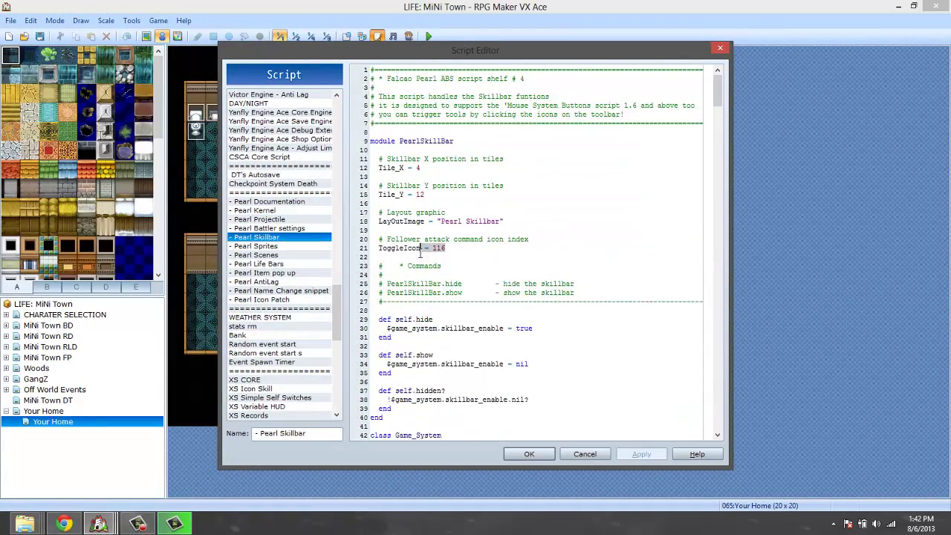
click(591, 454)
click(934, 6)
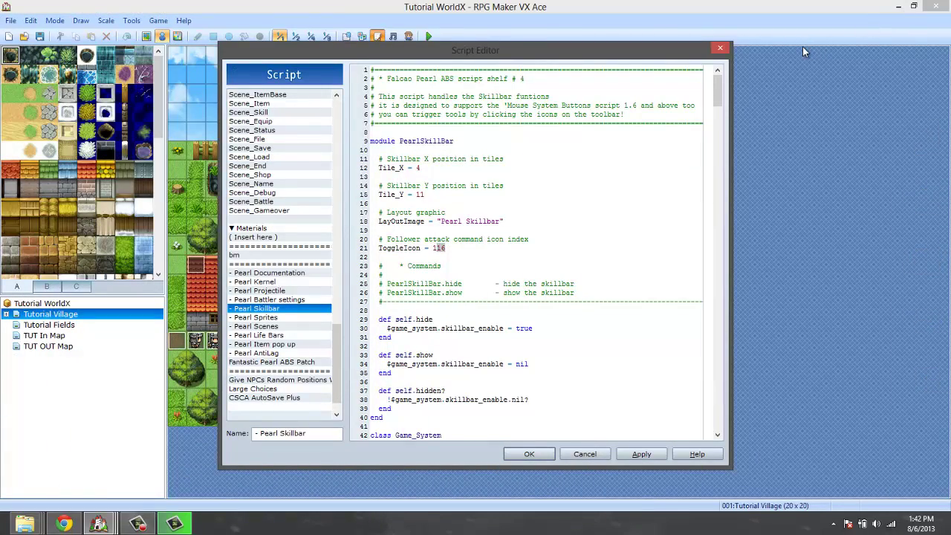
double_click(439, 249)
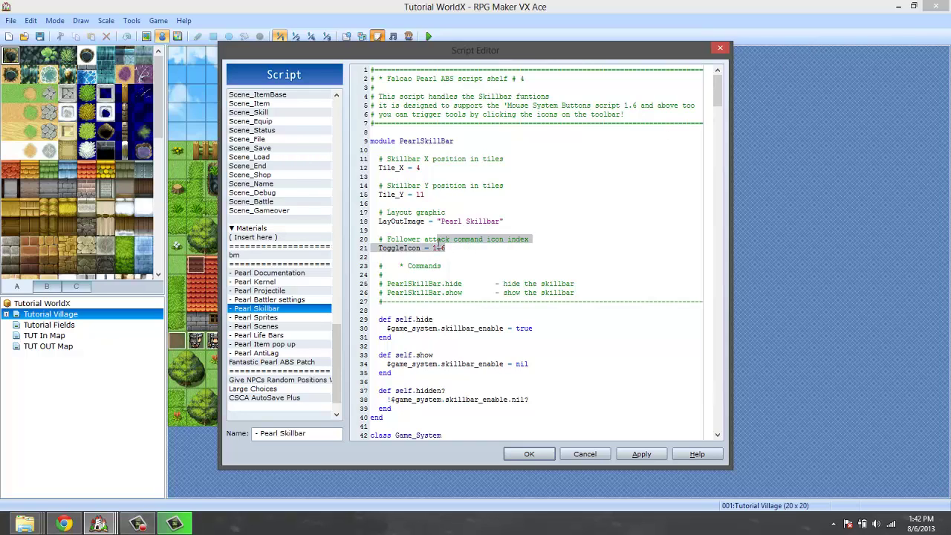
click(441, 265)
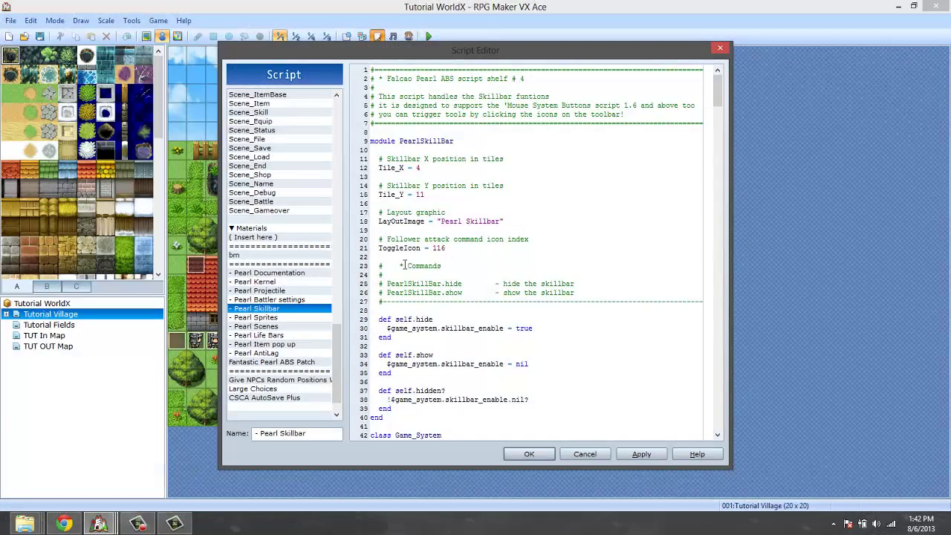
scroll(391, 284, down, 2)
scroll(391, 284, up, 1)
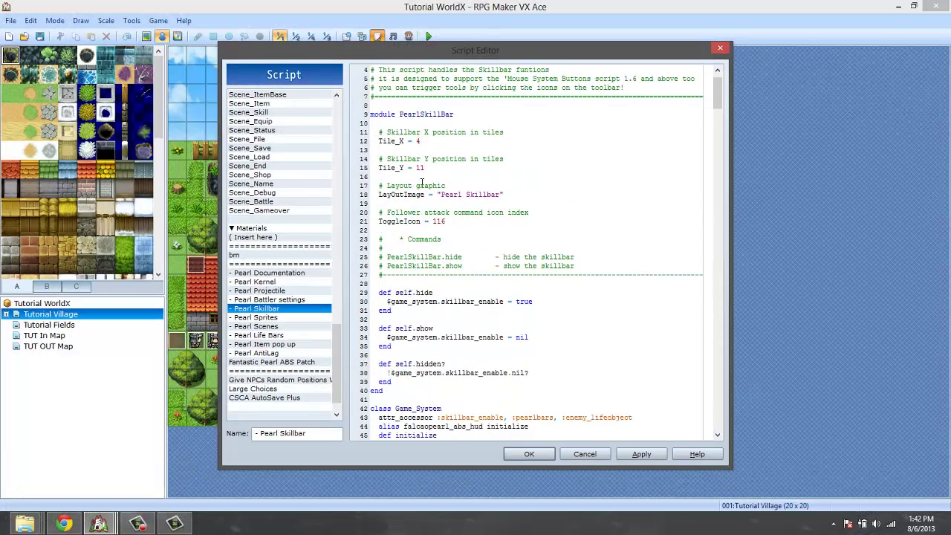
drag(378, 140, 532, 175)
click(502, 194)
mouse_move(15, 529)
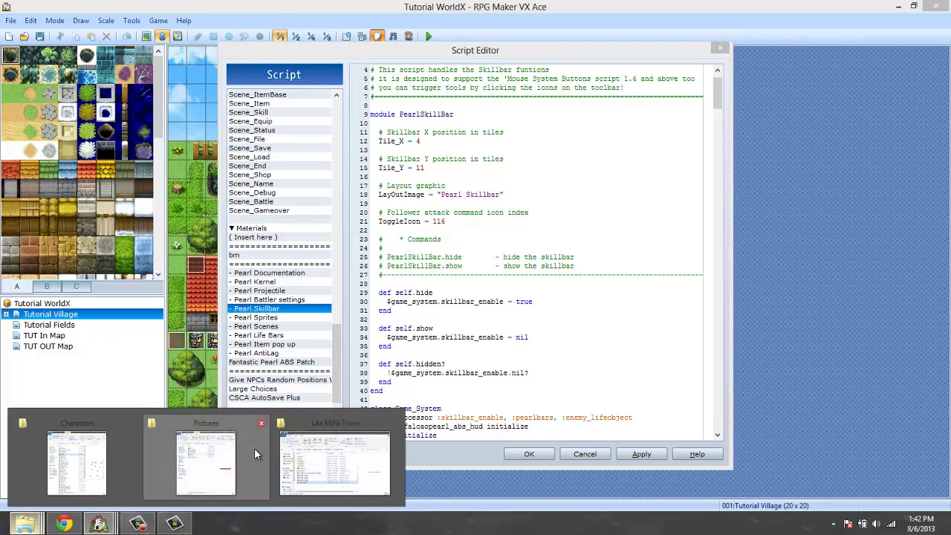
click(255, 448)
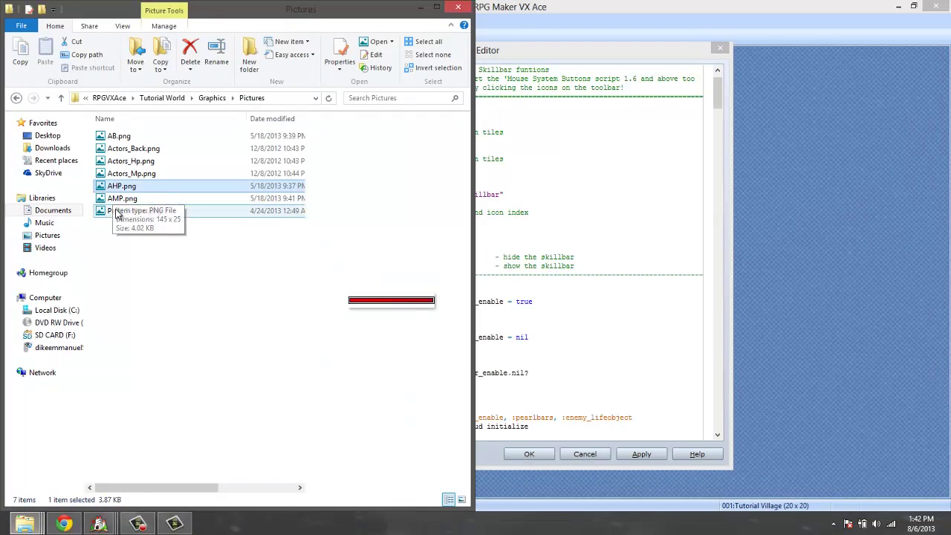
click(145, 211)
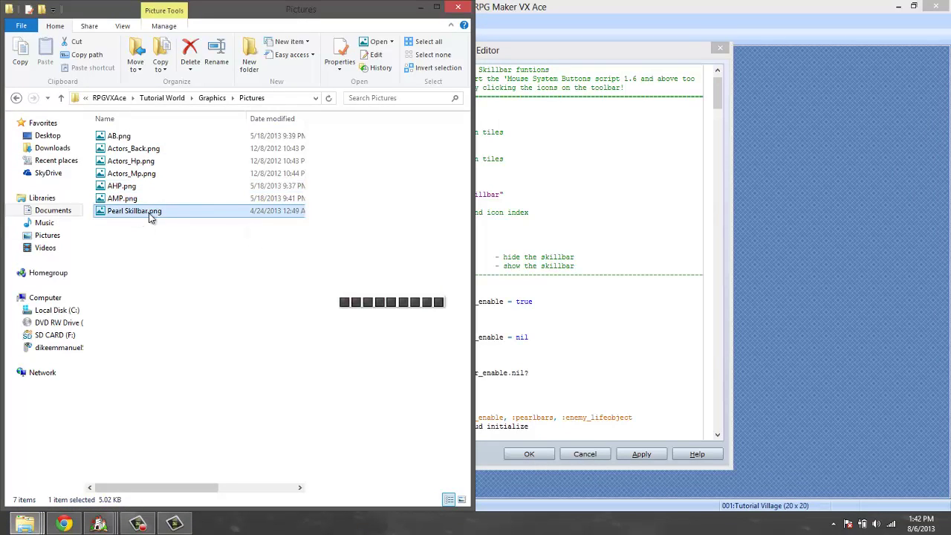
click(616, 240)
drag(502, 195, 441, 195)
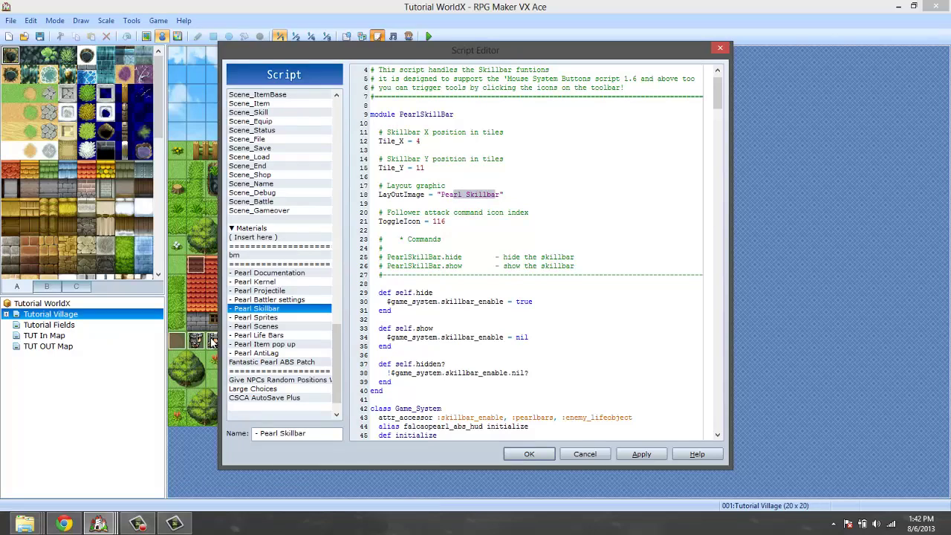
Scroll through the Pearl Sprites script.
click(301, 317)
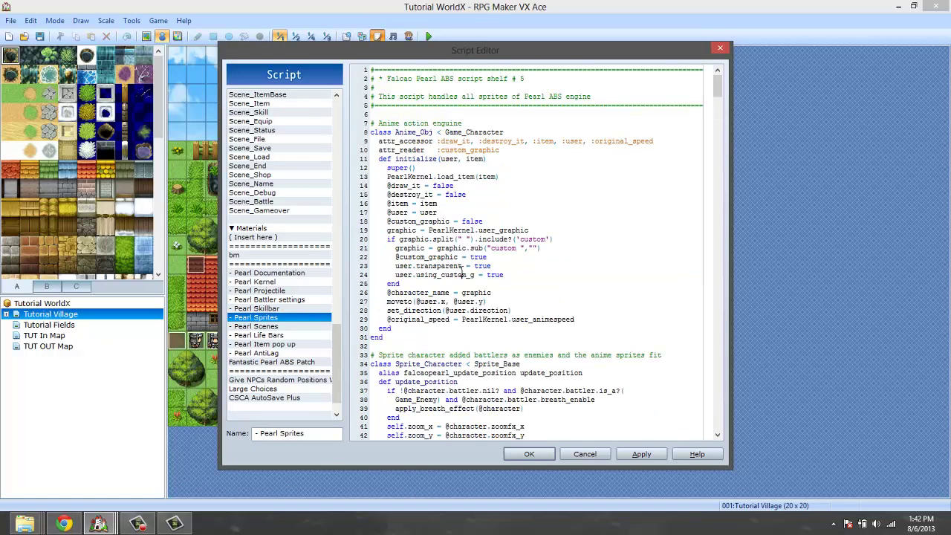
scroll(460, 256, down, 17)
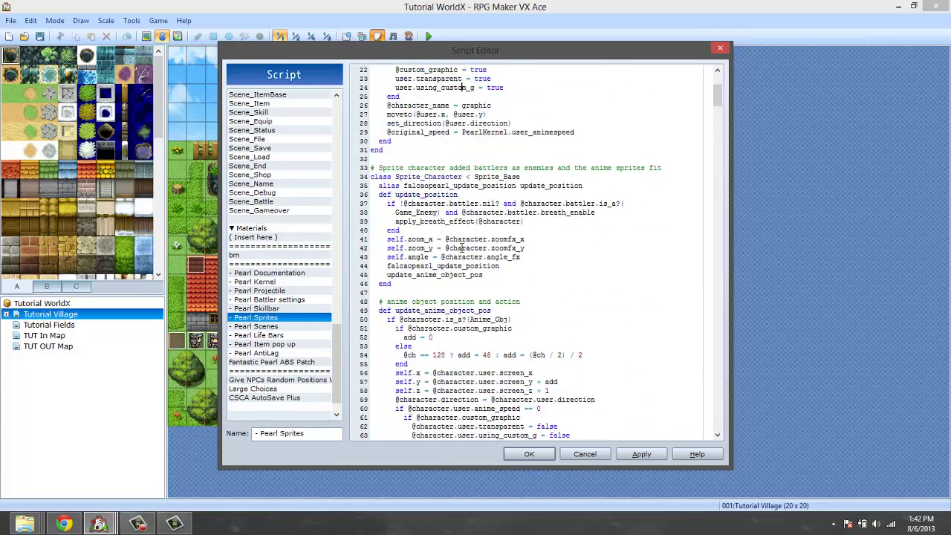
scroll(459, 248, up, 17)
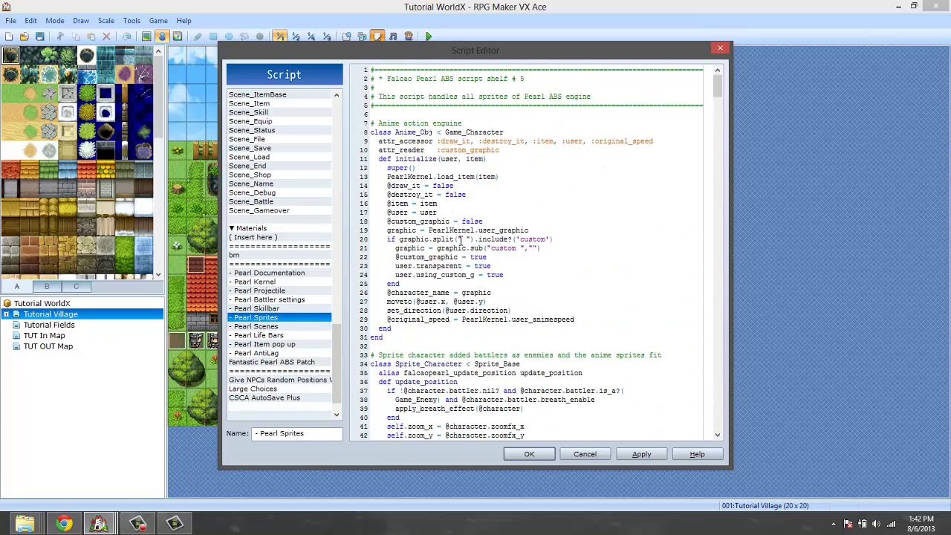
Review the Pearl Scenes script, highlighting the hp range note on line 17.
click(271, 335)
click(269, 326)
click(596, 249)
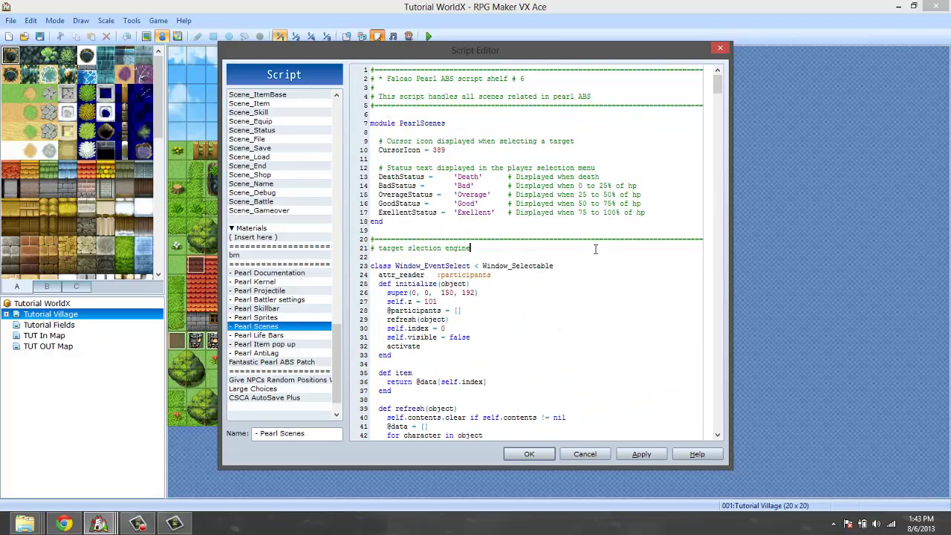
scroll(594, 250, down, 14)
scroll(572, 250, up, 14)
drag(646, 213, 372, 177)
scroll(579, 282, down, 3)
scroll(578, 282, up, 3)
Read through the Pearl Life Bars settings, highlighting the HP, MP and EX bar dimension lines.
click(301, 335)
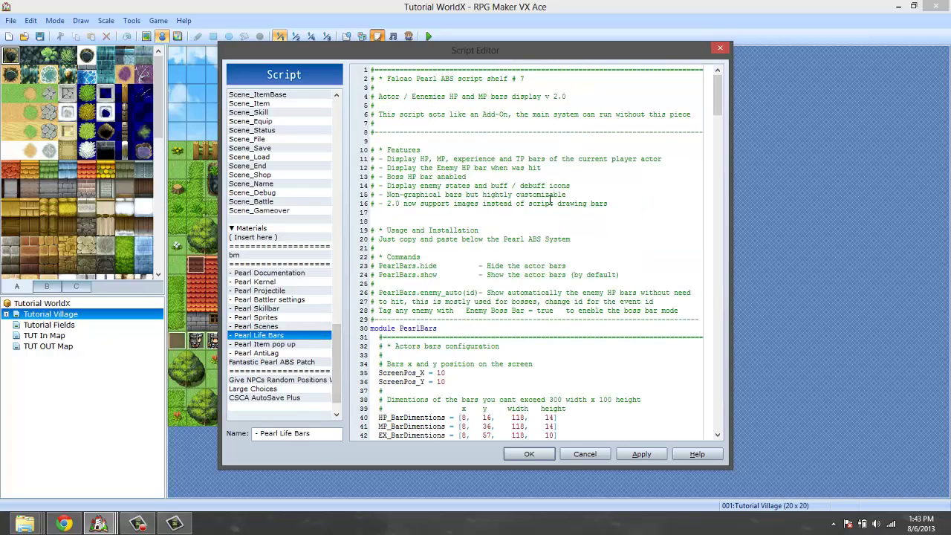
scroll(559, 216, down, 8)
scroll(559, 216, up, 6)
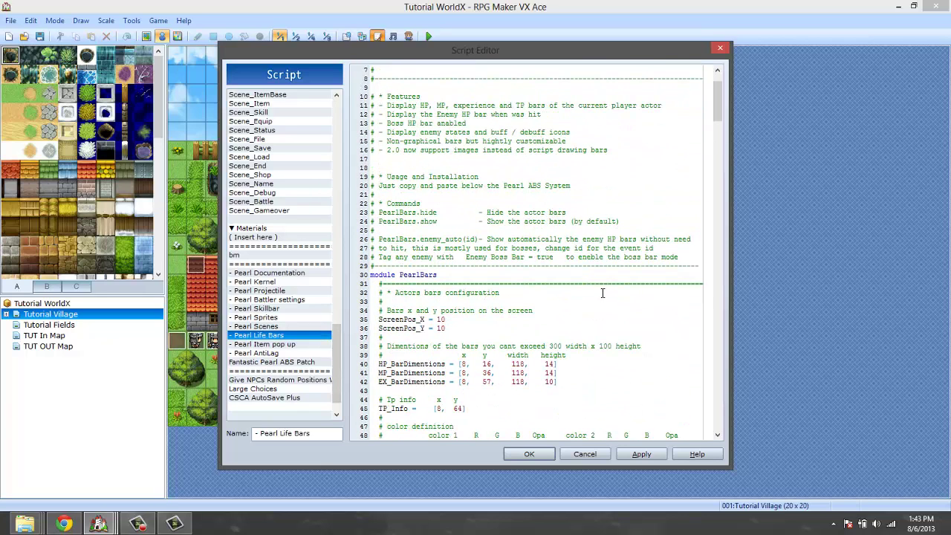
scroll(614, 215, up, 1)
scroll(612, 211, down, 7)
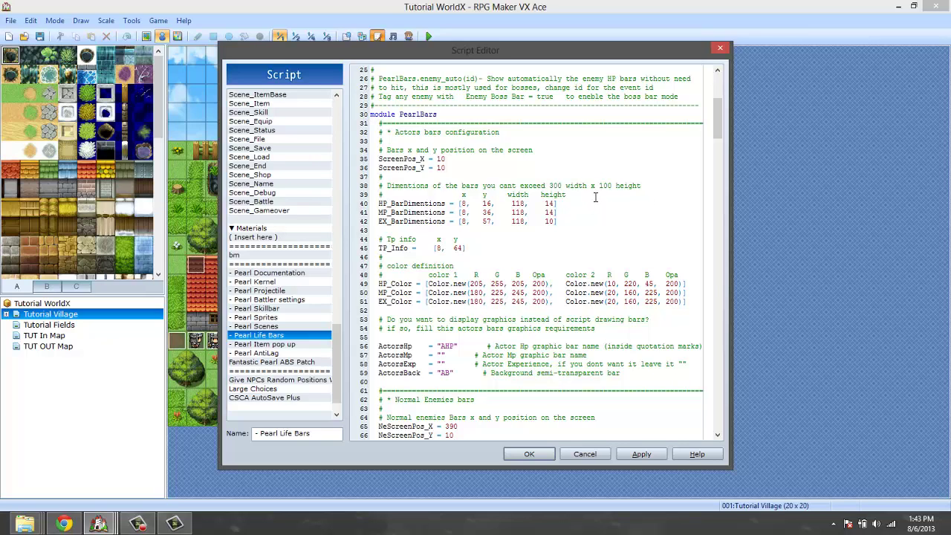
scroll(594, 196, down, 1)
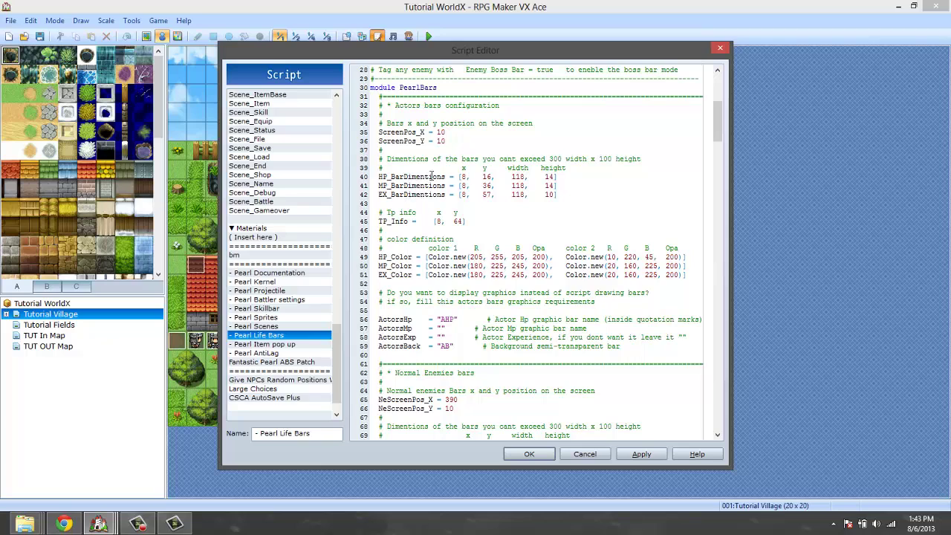
drag(444, 175, 411, 178)
click(450, 185)
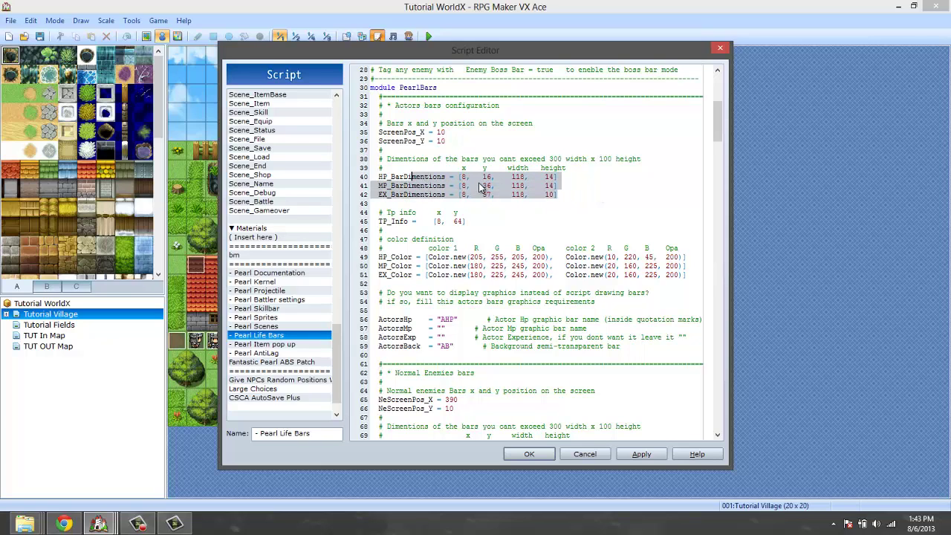
click(500, 185)
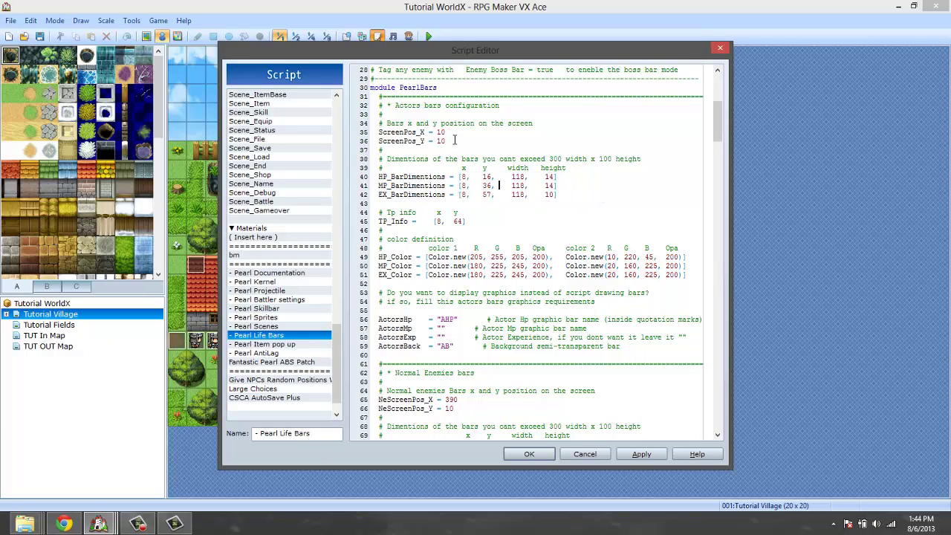
Set ScreenPos_X to 15 and ScreenPos_Y to 50, then save and playtest the game.
drag(456, 140, 375, 131)
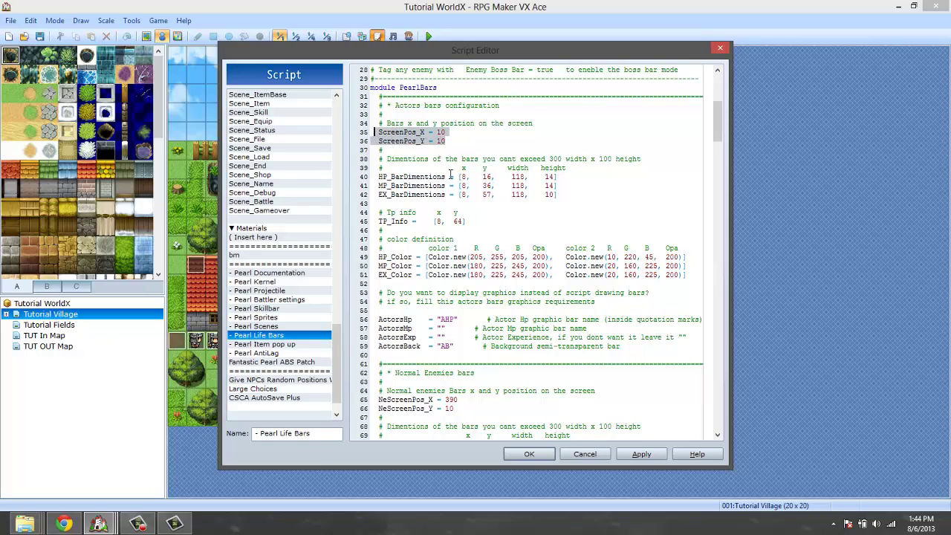
click(458, 140)
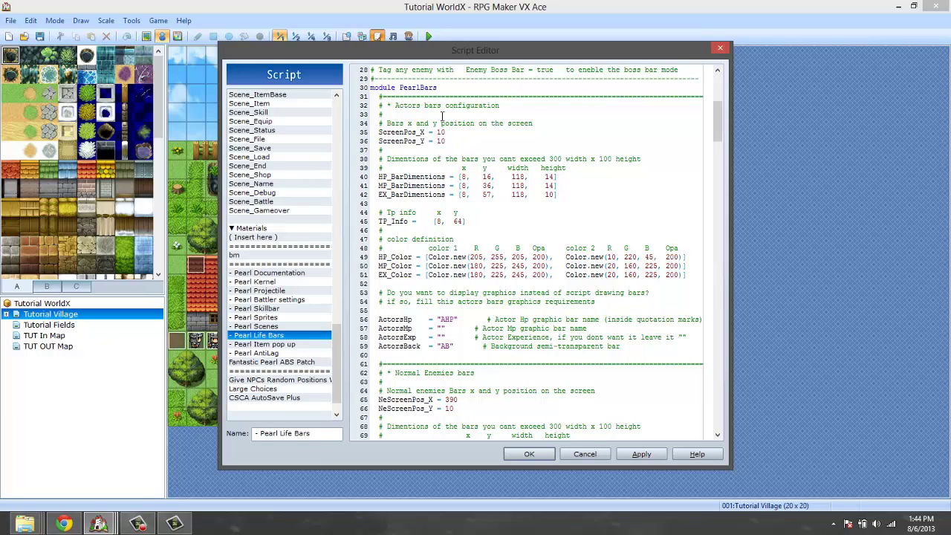
key(BackSpace)
key(BackSpace)
key(BackSpace)
text(2)
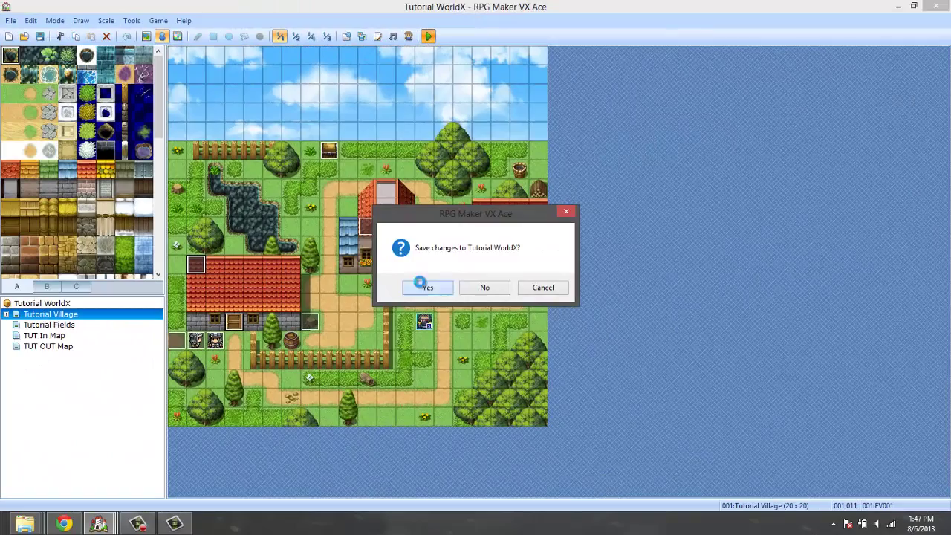
click(425, 285)
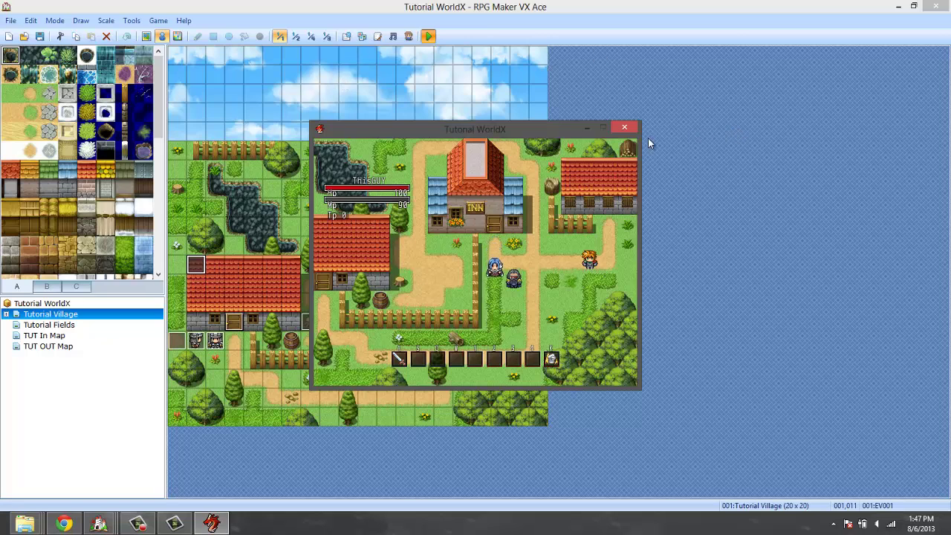
click(624, 127)
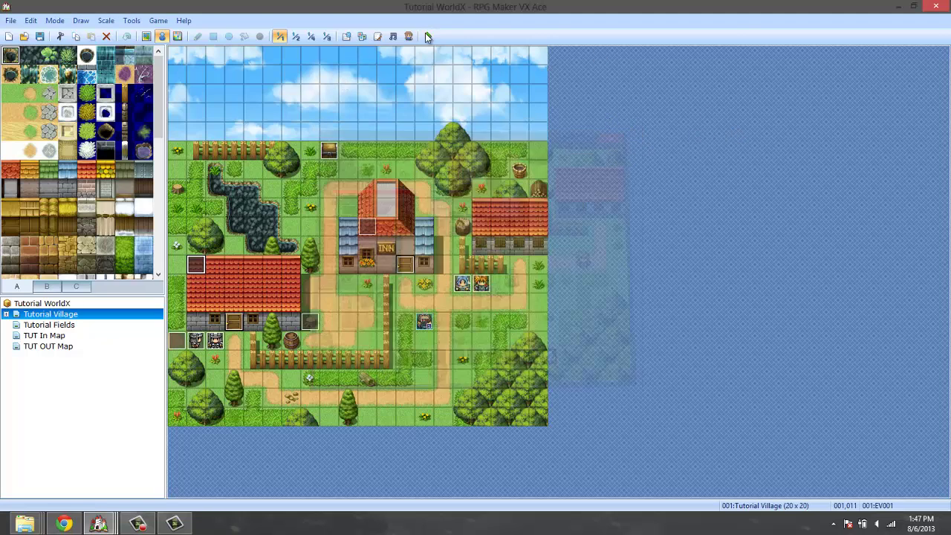
Reset ScreenPos_X/Y to 10, 10 and change the HP bar's y offset from 16 to 25.
click(379, 37)
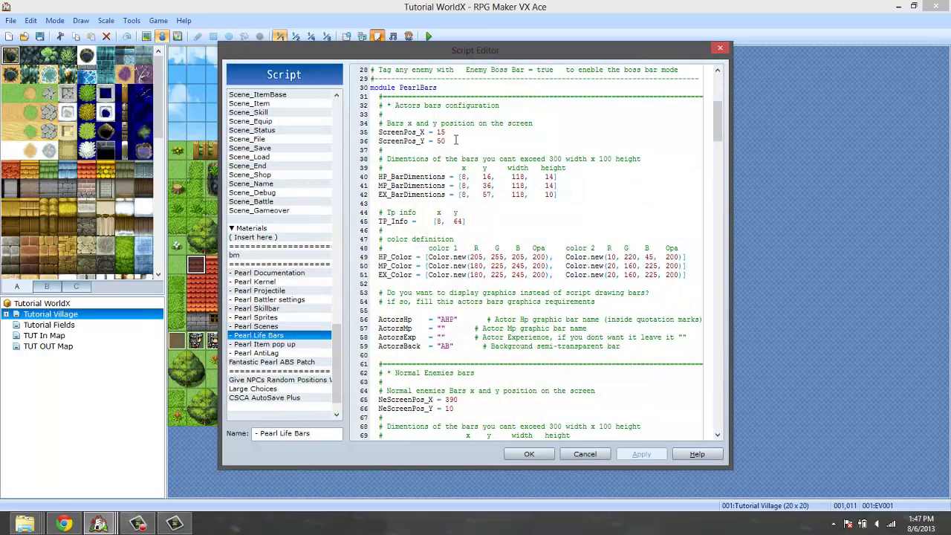
key(BackSpace)
key(BackSpace)
text(10)
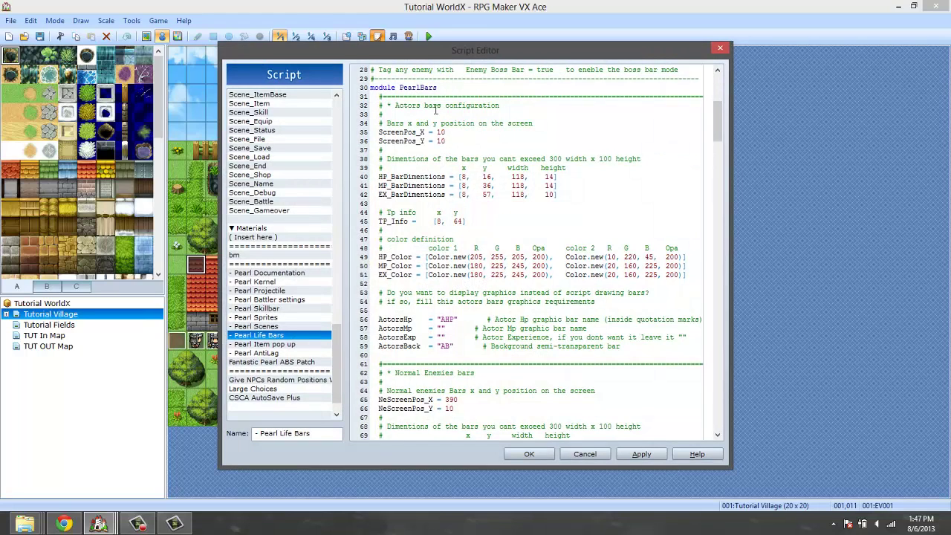
double_click(485, 177)
click(529, 454)
Save, playtest a new game to check the bars, then close the test window.
click(428, 35)
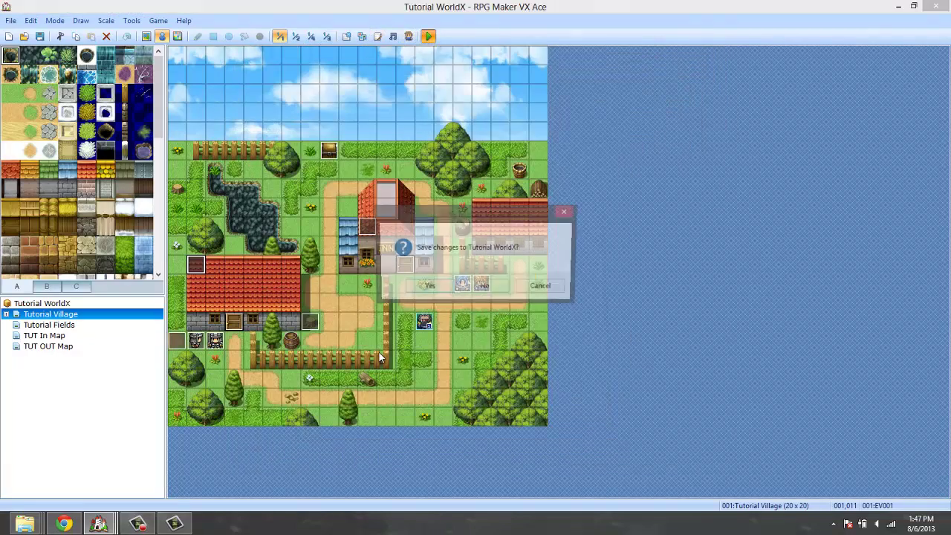
click(423, 285)
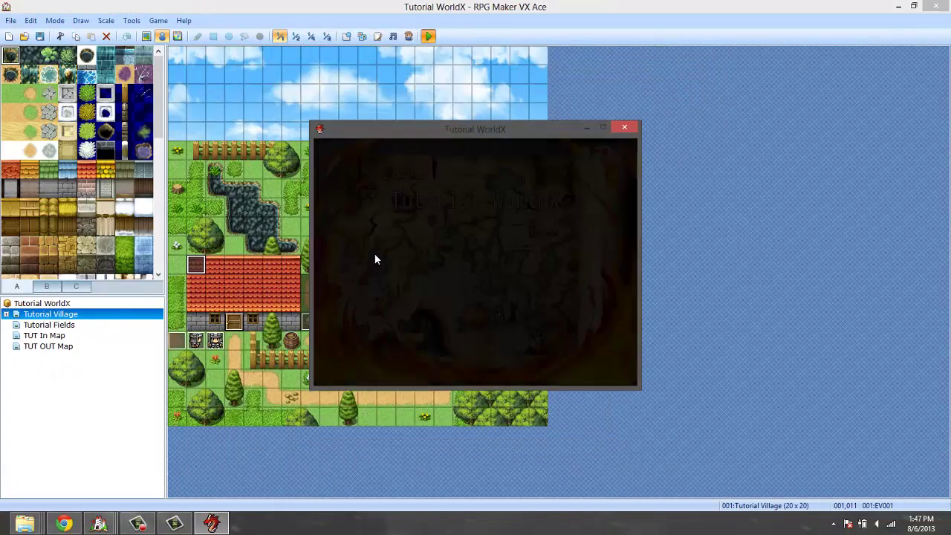
key(Return)
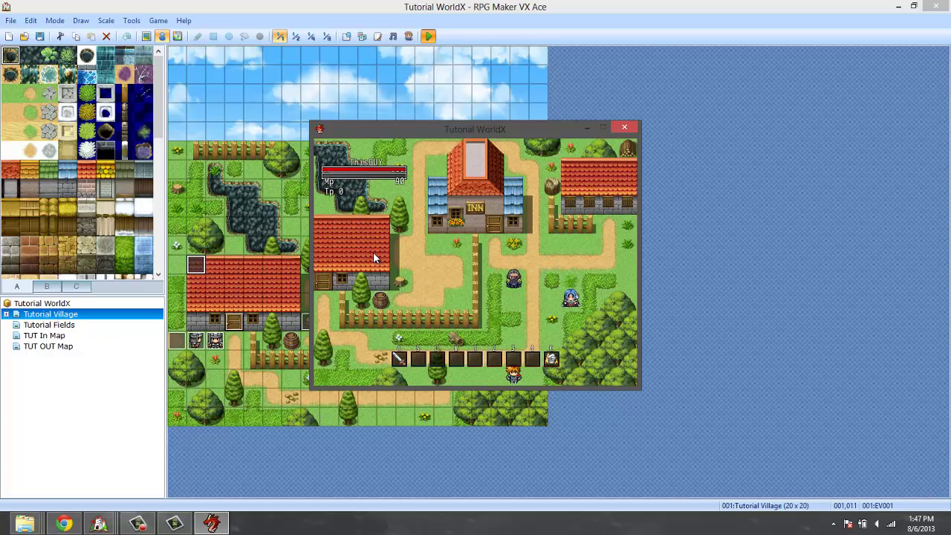
click(624, 127)
Restore the HP bar's y offset to 16 and set its x value to 12 in Pearl Life Bars.
click(378, 37)
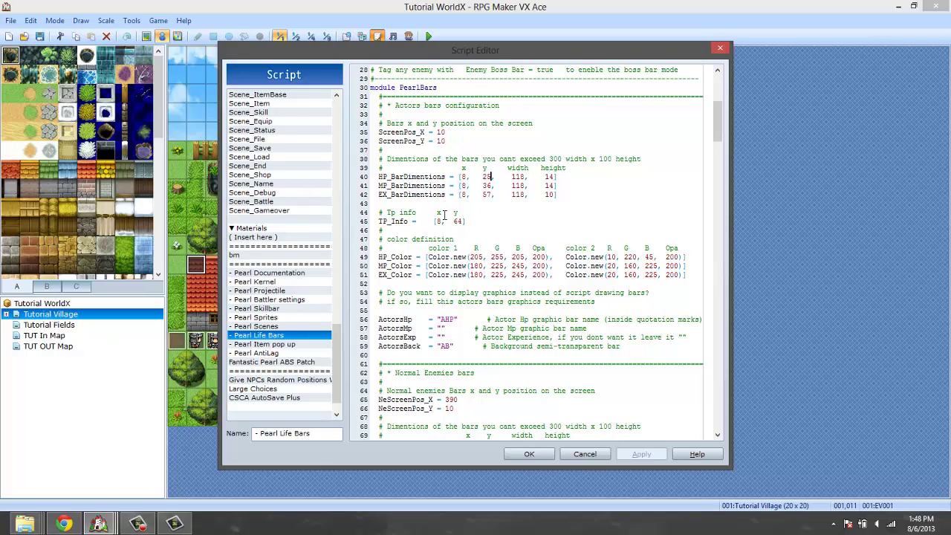
key(BackSpace)
key(BackSpace)
text(16)
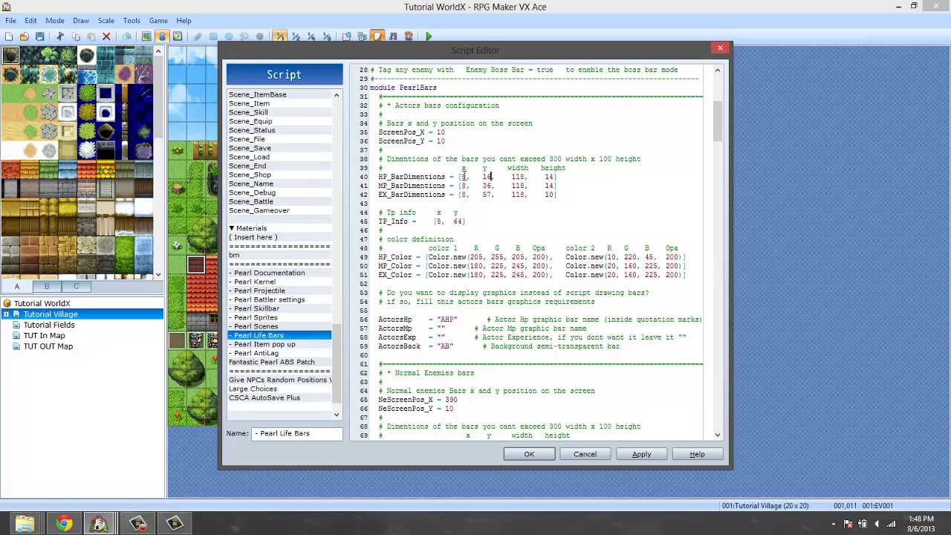
double_click(463, 177)
text(12)
click(530, 453)
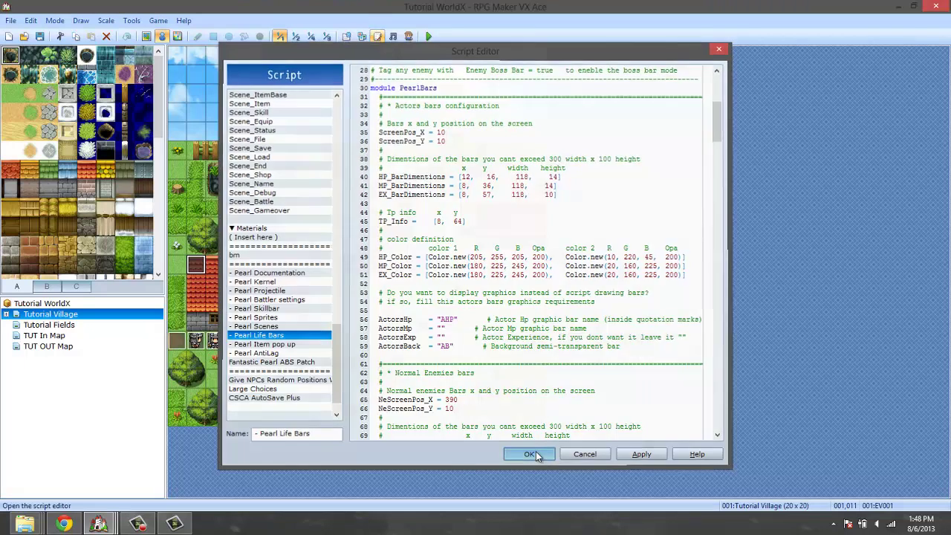
Save and playtest, starting a new game to view the life bars on the map.
click(427, 36)
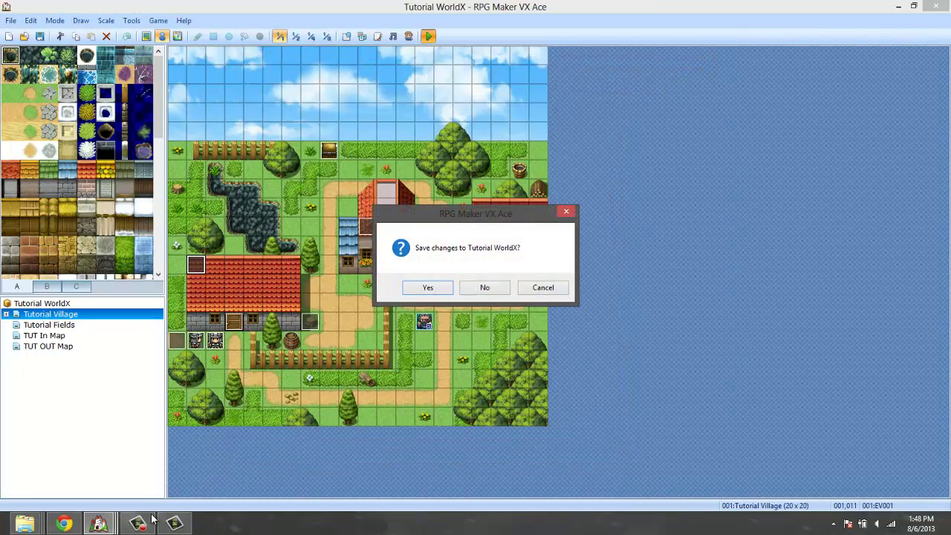
click(431, 288)
click(921, 436)
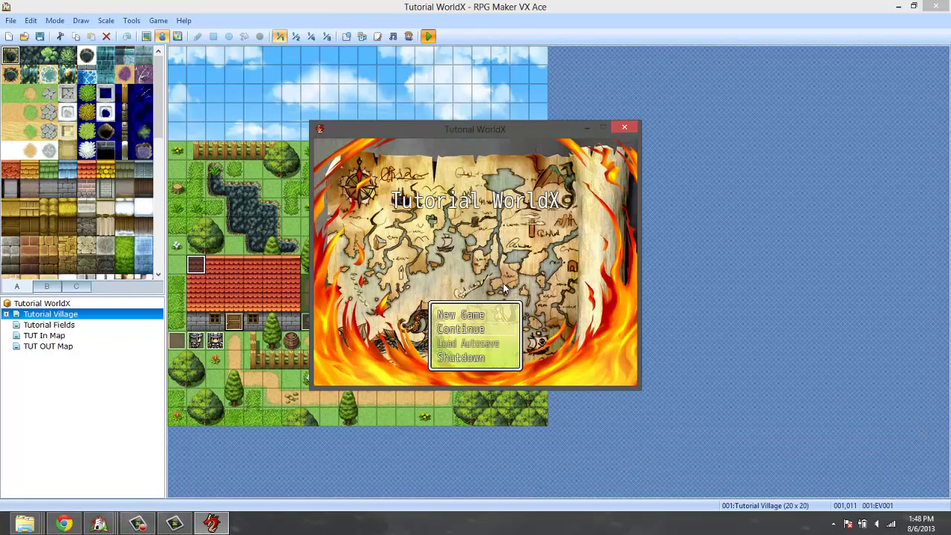
key(Return)
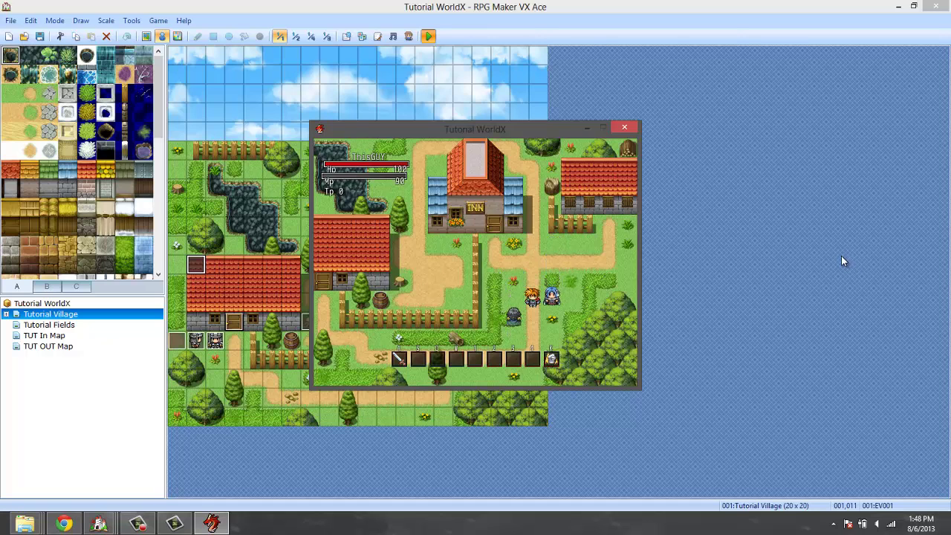
Close the playtest and change the HP bar's x value from 12 to 8.
click(624, 127)
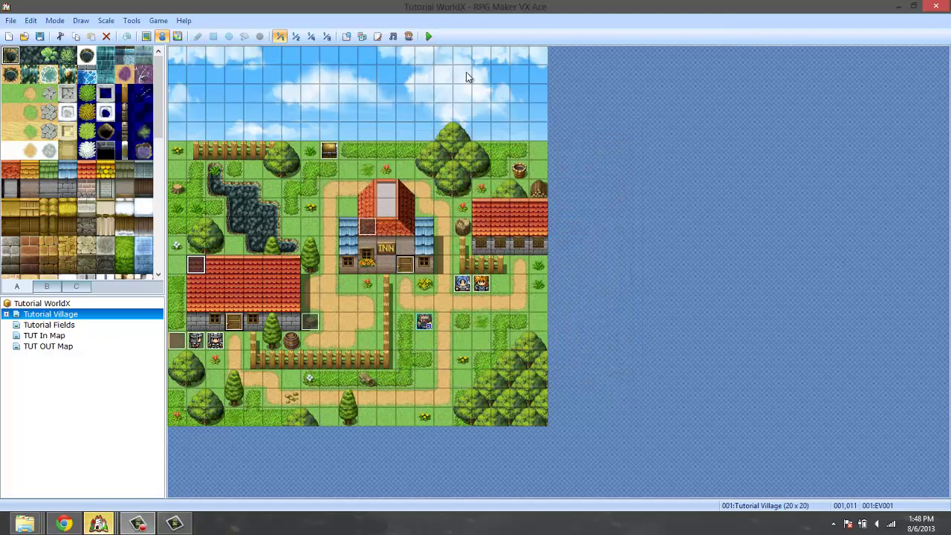
click(381, 38)
drag(446, 141, 379, 130)
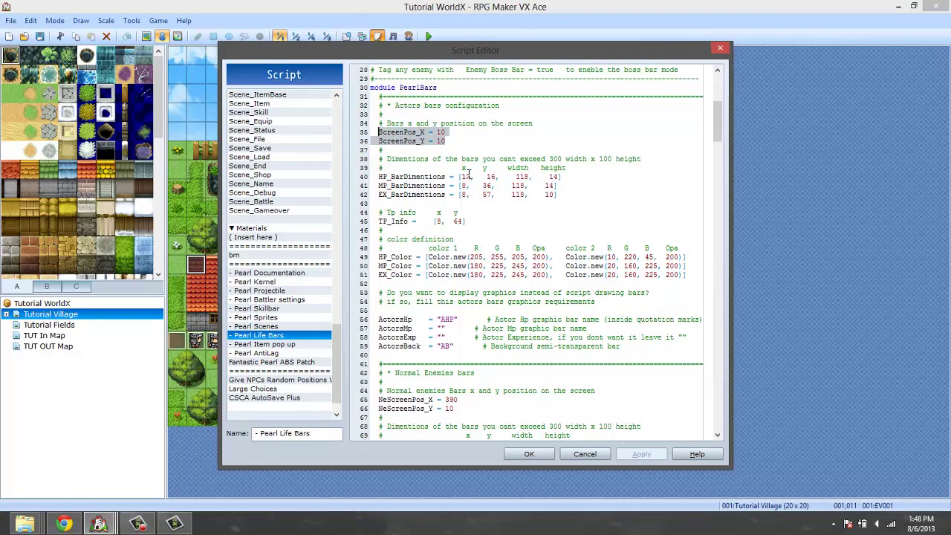
click(467, 177)
double_click(465, 176)
text(8)
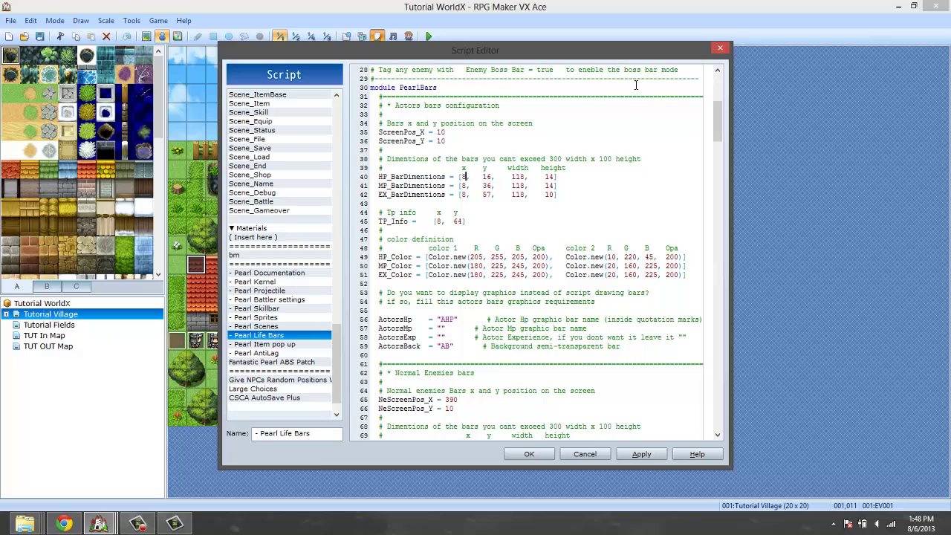
Review the HP, MP and EX bar colour definitions and bar graphic name settings.
click(431, 221)
scroll(441, 222, down, 3)
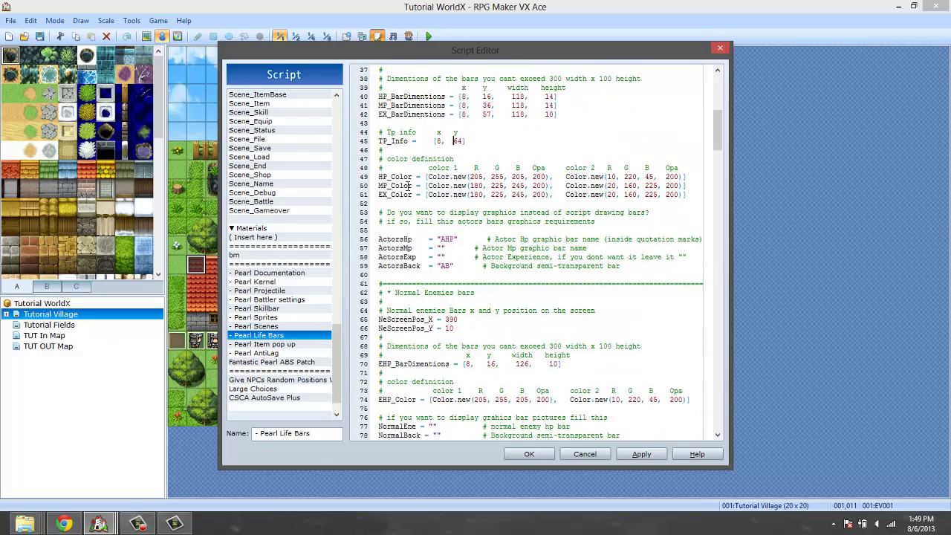
drag(431, 186, 521, 202)
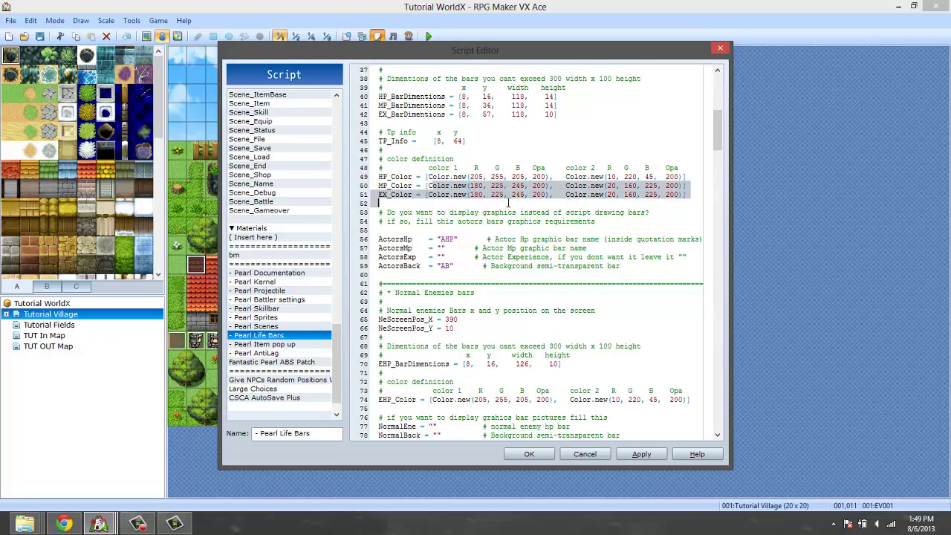
click(575, 195)
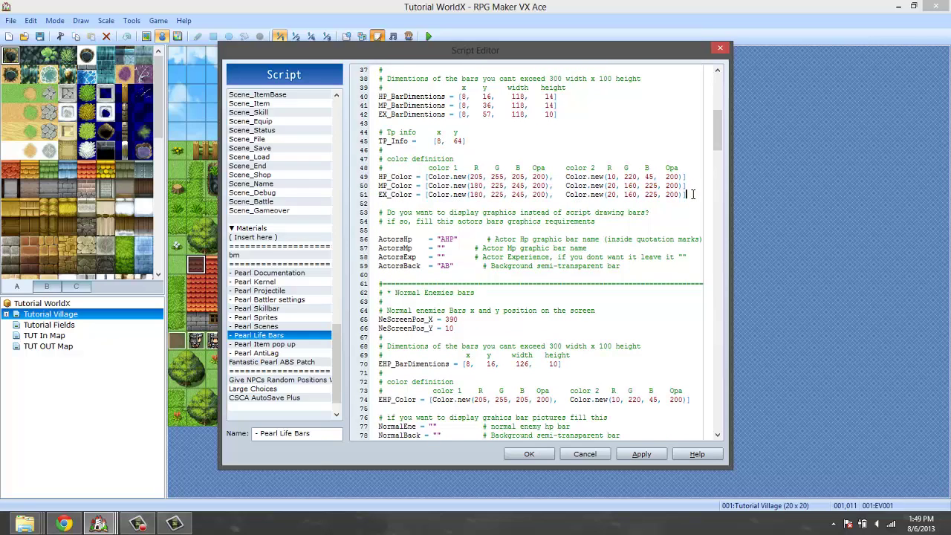
drag(693, 195, 404, 173)
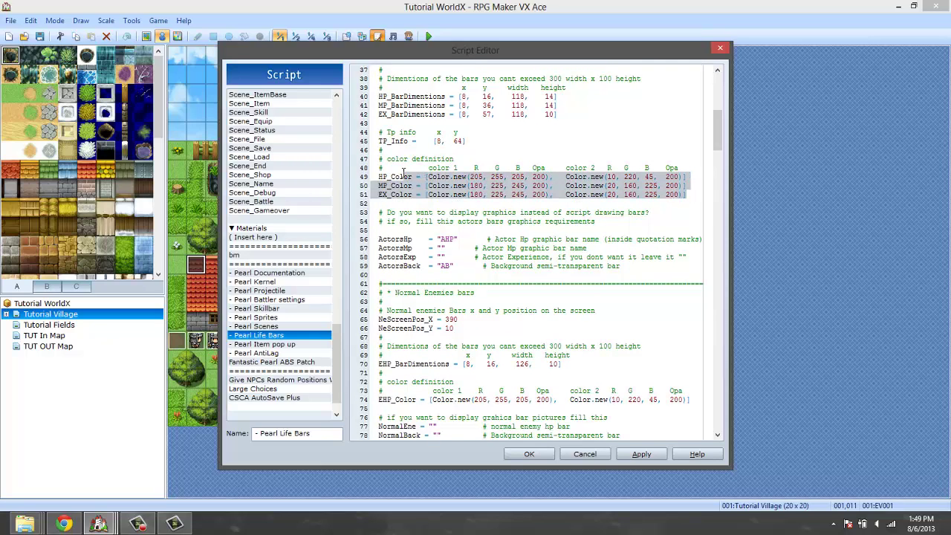
drag(379, 230, 487, 284)
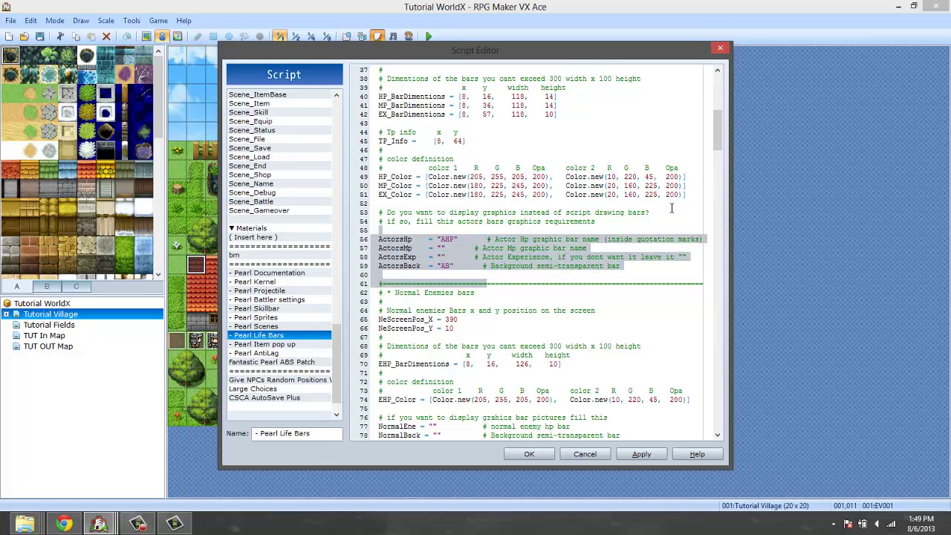
drag(685, 195, 364, 187)
click(427, 176)
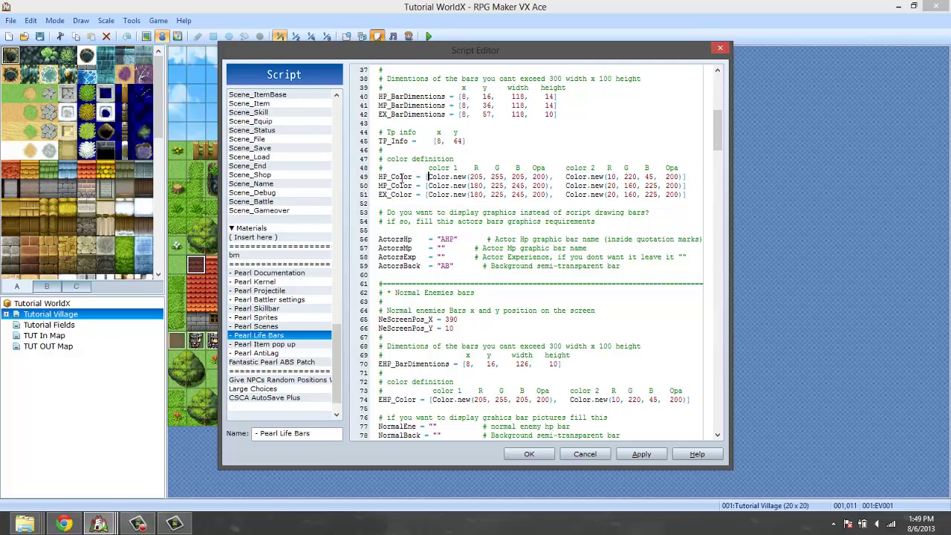
drag(379, 177, 684, 195)
Point out the actor bar graphic names and scroll down to the enemy bar settings.
scroll(640, 209, down, 2)
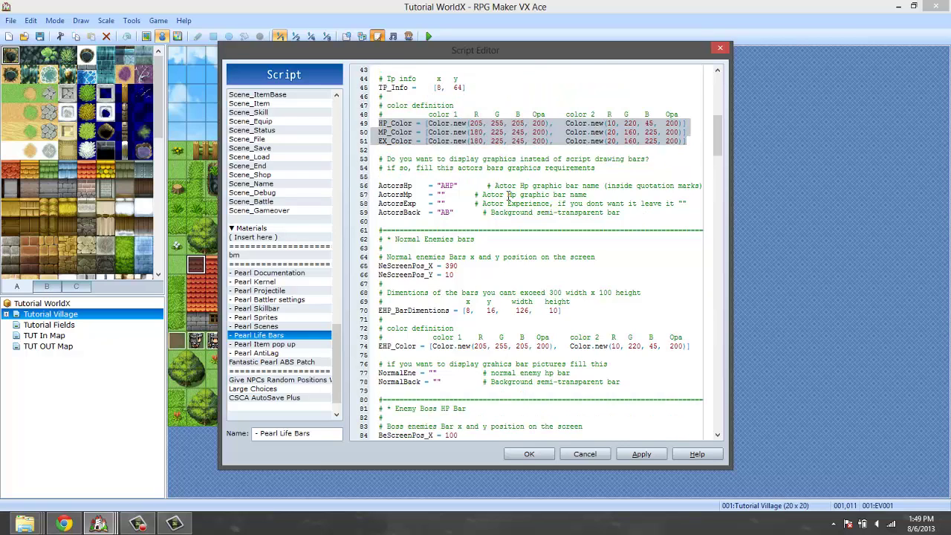
drag(456, 225, 398, 191)
click(398, 194)
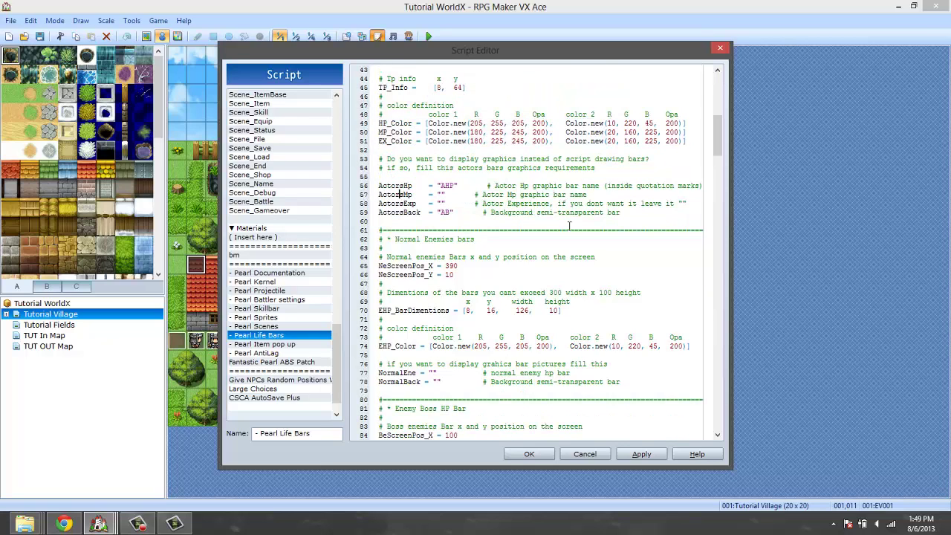
scroll(572, 215, down, 2)
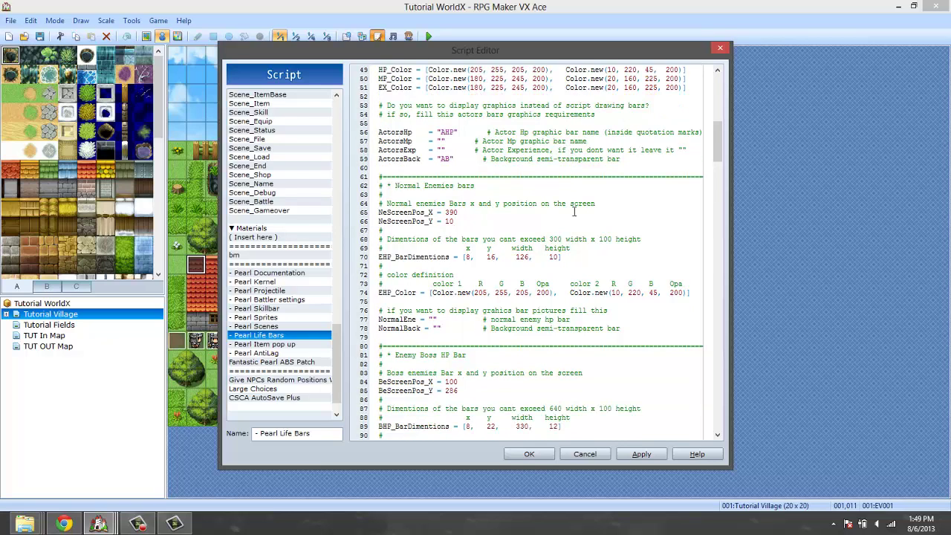
scroll(445, 192, down, 7)
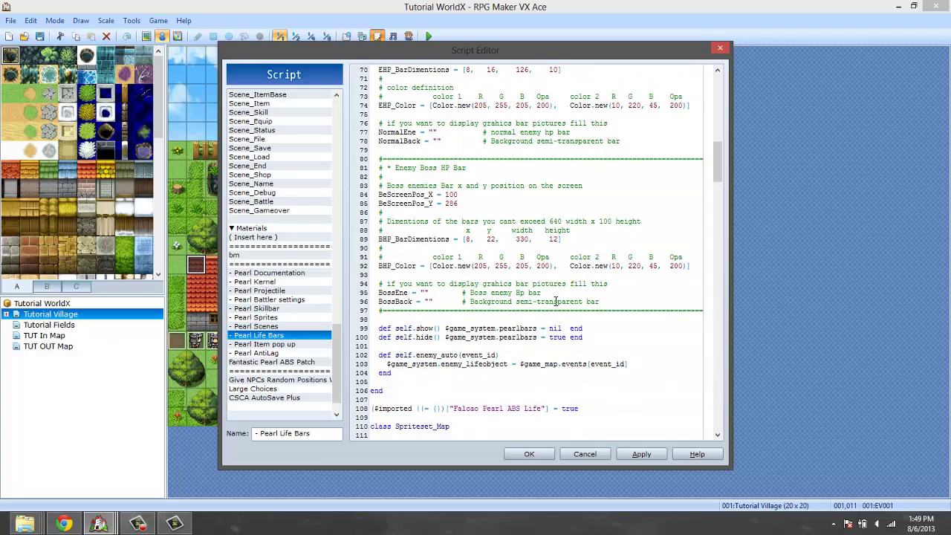
scroll(523, 258, down, 3)
scroll(532, 257, up, 5)
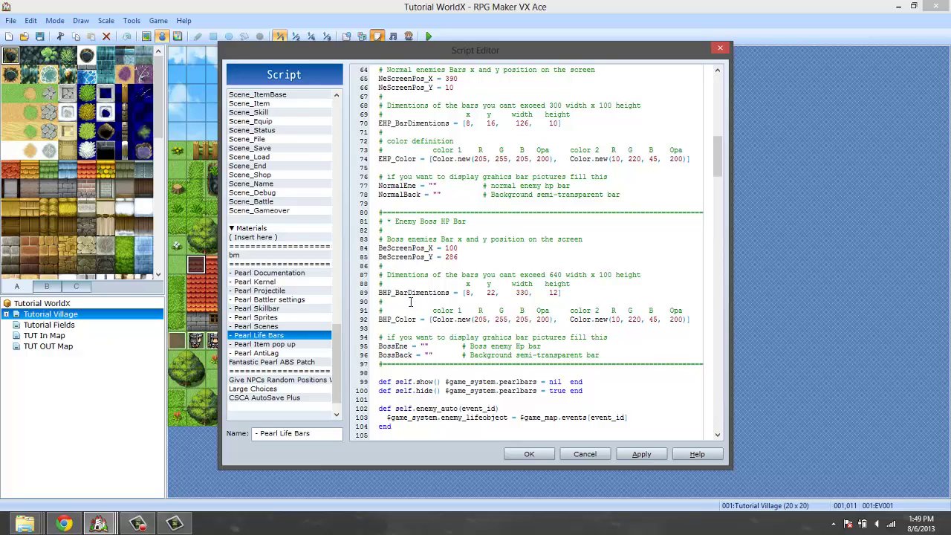
Scroll through the Pearl Kernel code, then return to the Pearl Life Bars script.
click(253, 282)
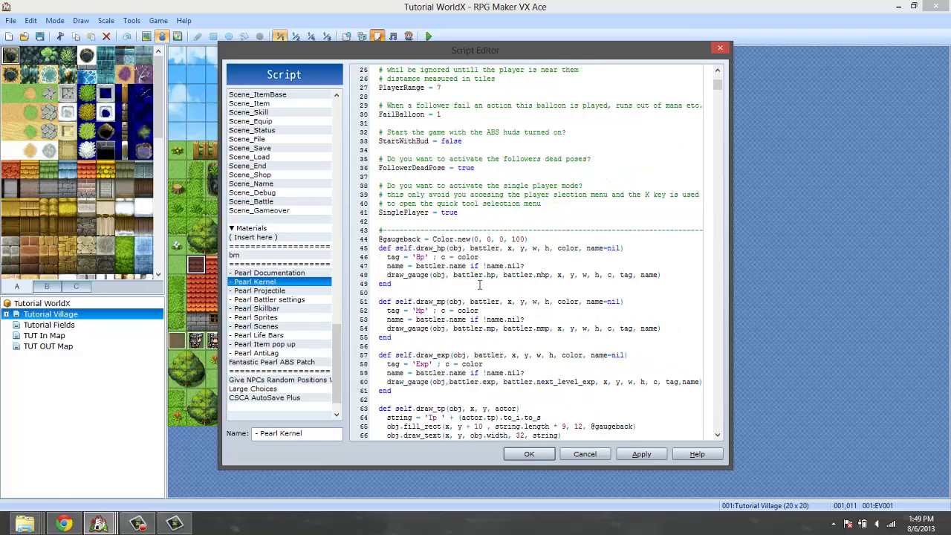
scroll(499, 312, down, 5)
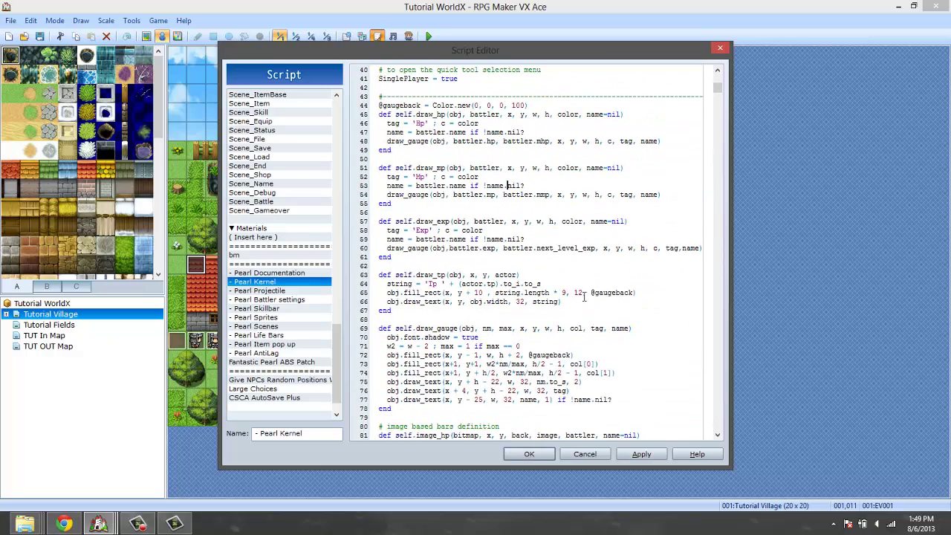
scroll(585, 286, down, 9)
scroll(416, 282, up, 3)
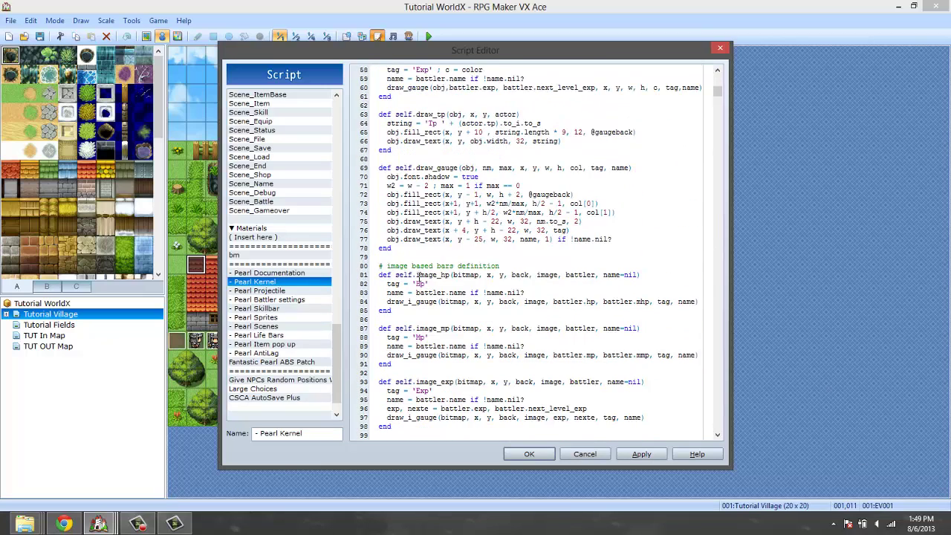
click(280, 337)
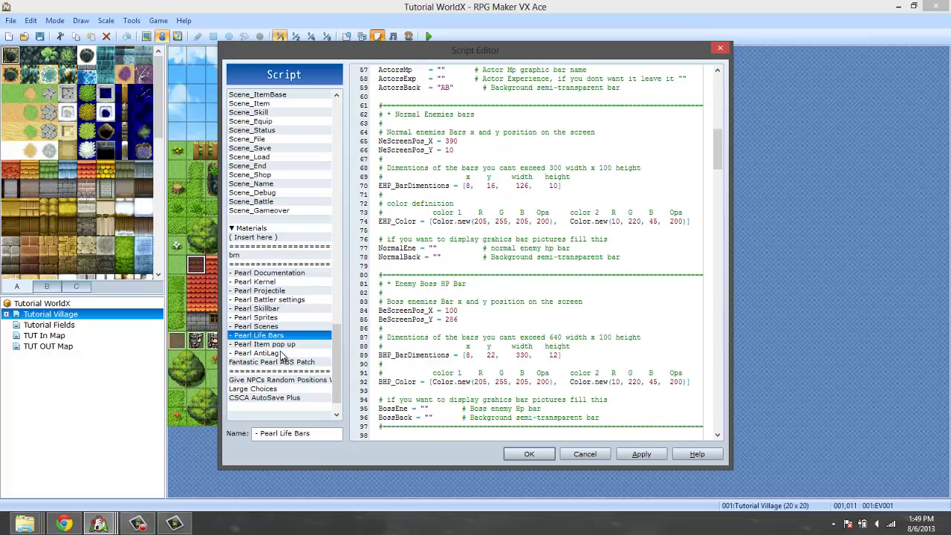
Review Pearl Item pop up's position, Item3 sound, gold sound and gold icon settings.
click(286, 343)
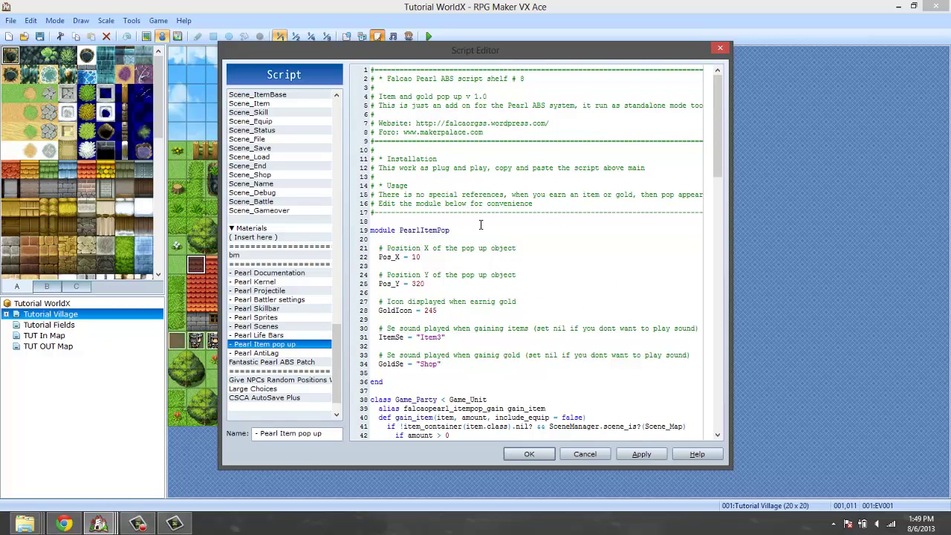
scroll(472, 231, down, 1)
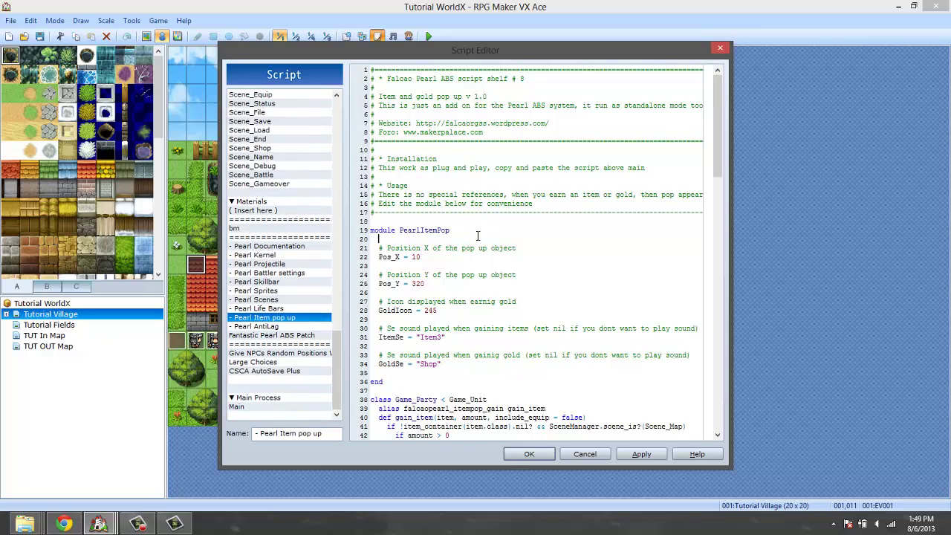
scroll(473, 236, down, 5)
drag(438, 115, 393, 124)
click(439, 131)
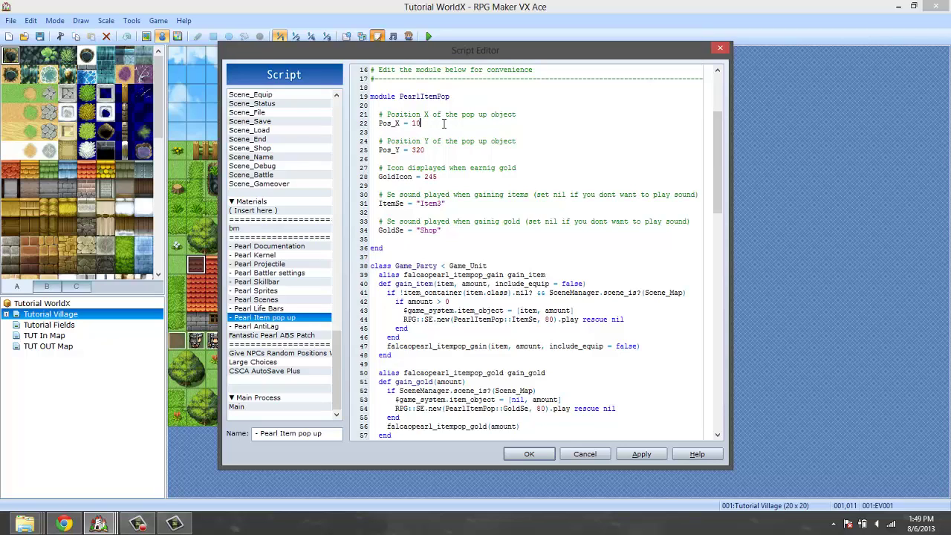
drag(444, 204, 422, 204)
click(379, 239)
drag(379, 239, 419, 230)
drag(440, 177, 414, 168)
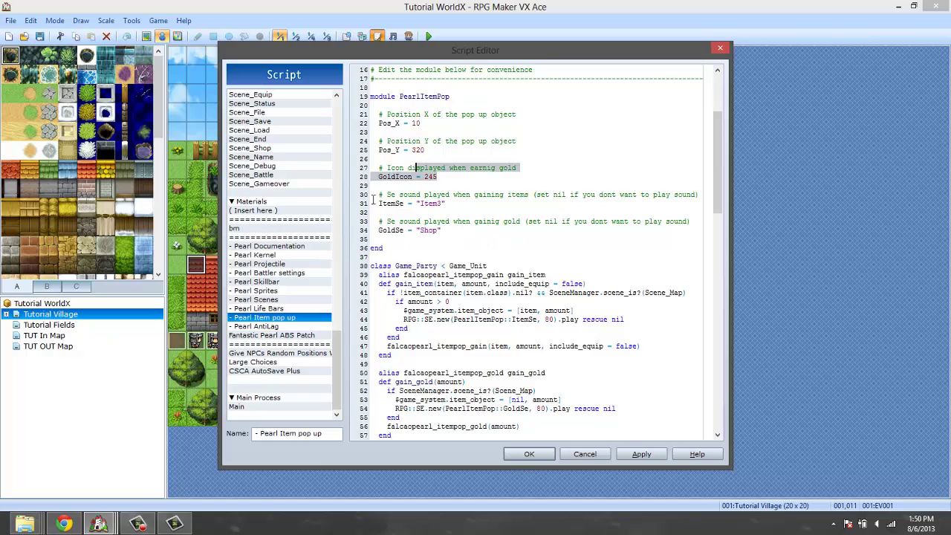
Open Pearl AntiLag and highlight its off-screen tile range setting.
click(311, 327)
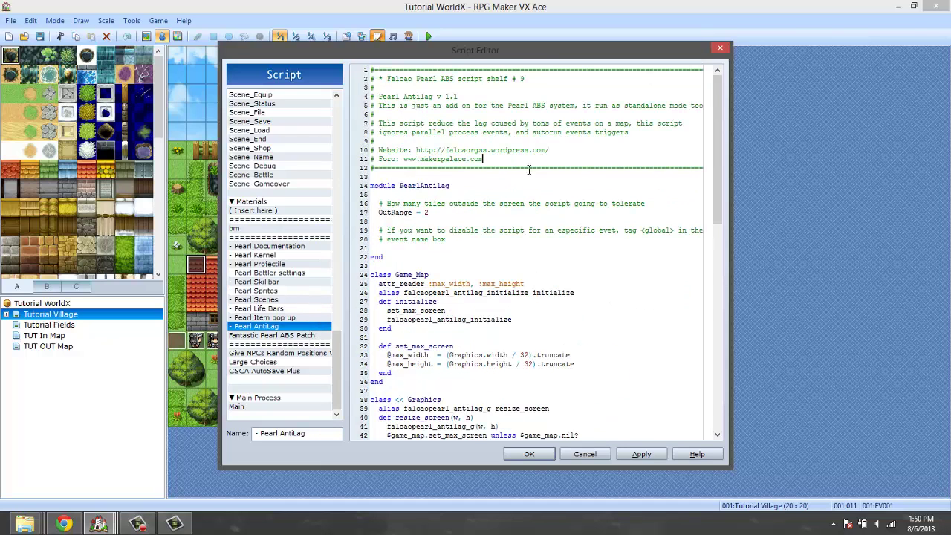
scroll(387, 151, down, 2)
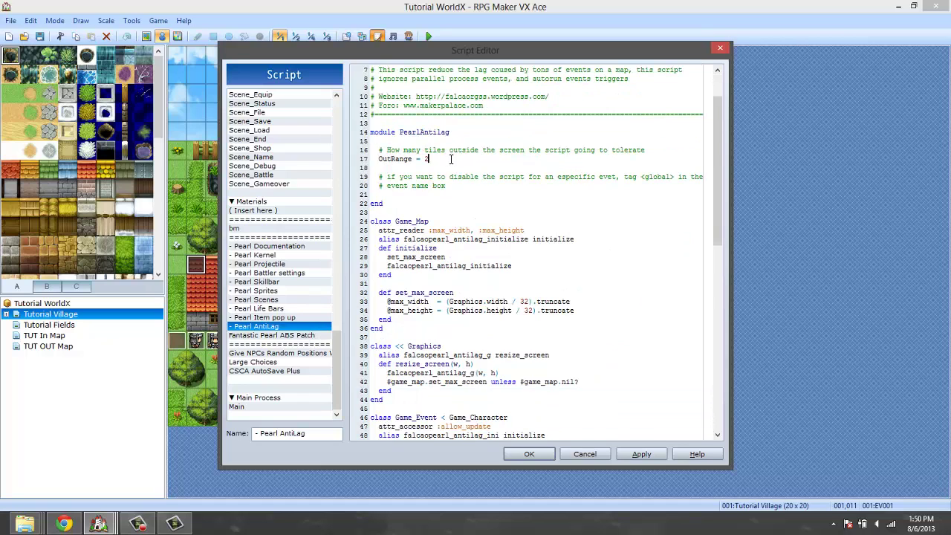
drag(450, 159, 370, 177)
Skim the Fantastic Pearl ABS Patch header, then close the Script Editor with OK.
click(283, 337)
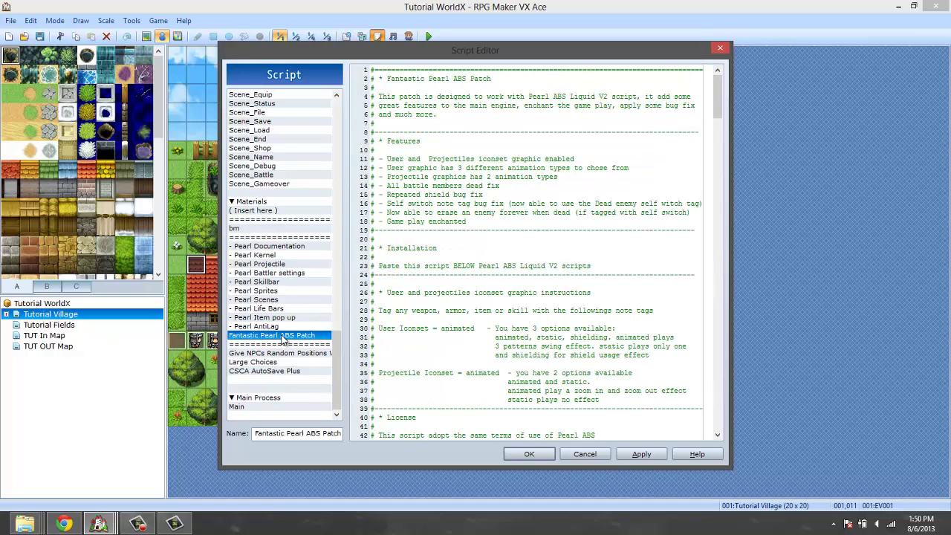
scroll(423, 275, down, 20)
click(520, 455)
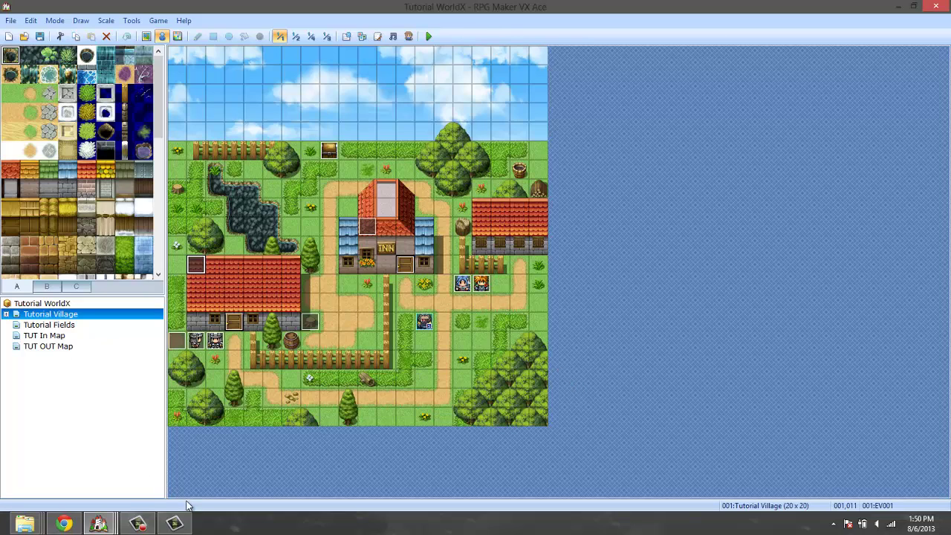
click(138, 523)
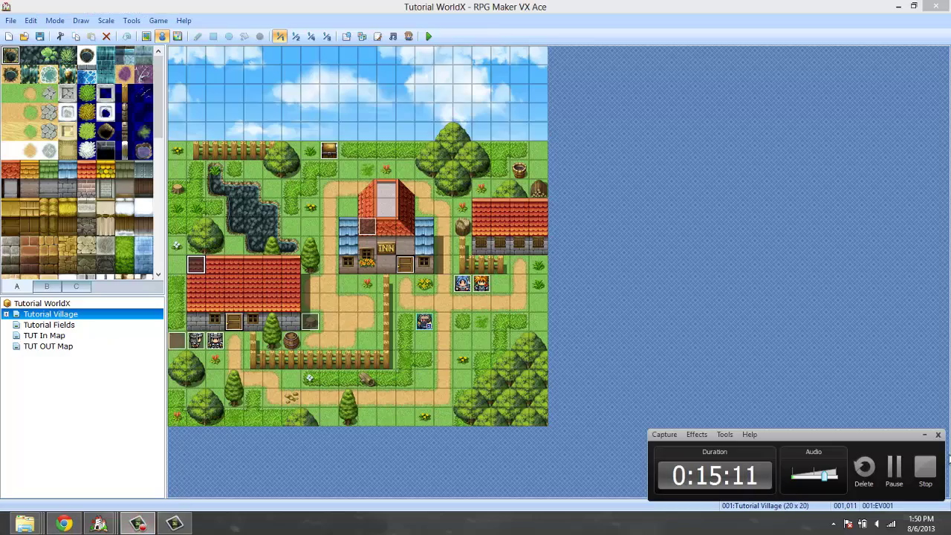
click(926, 482)
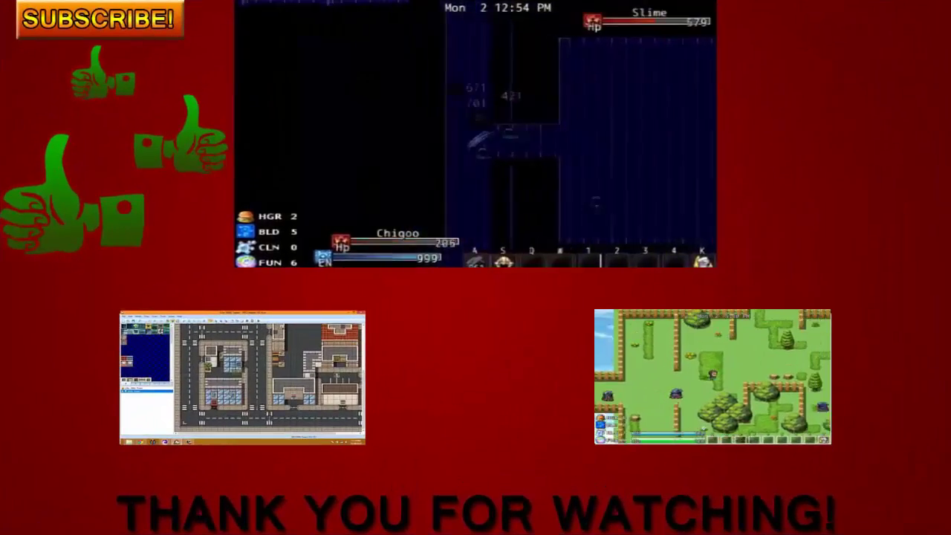